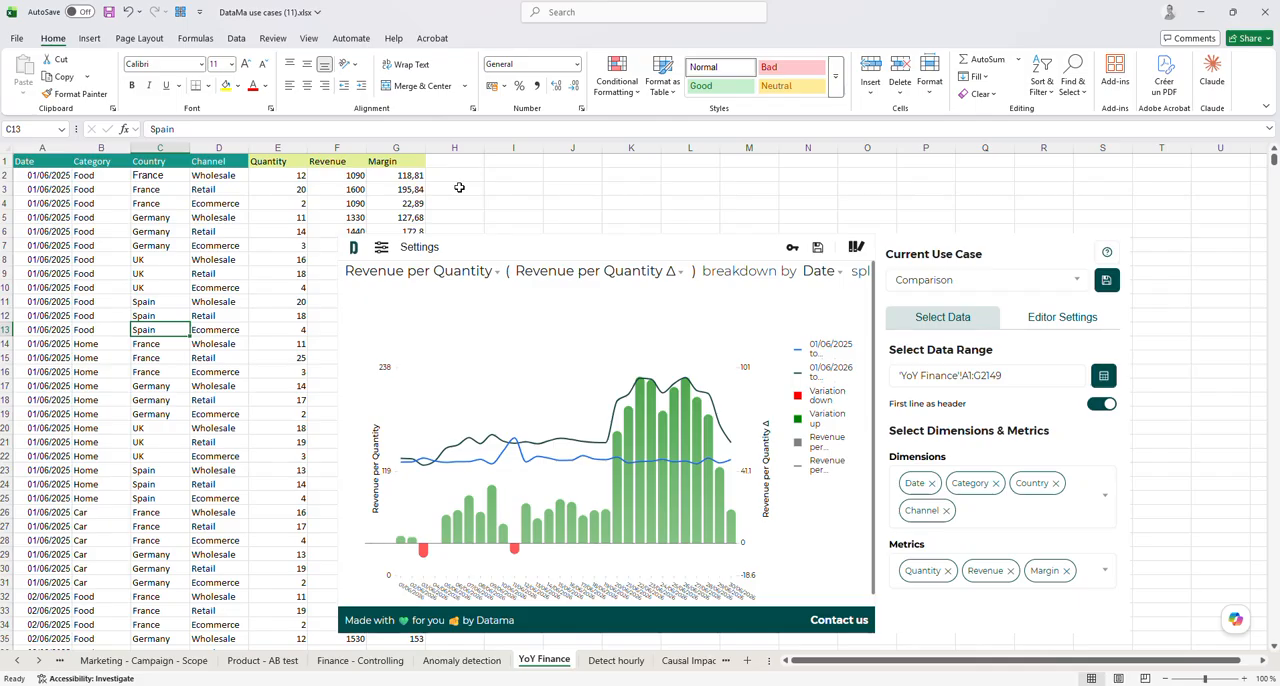
# Collapse the ribbon and create a new use case named "demo live" in the DataMa add-in on the YoY Finance sheet
pyautogui.hotkey('ctrl', 'F1')
pyautogui.click(685, 180)
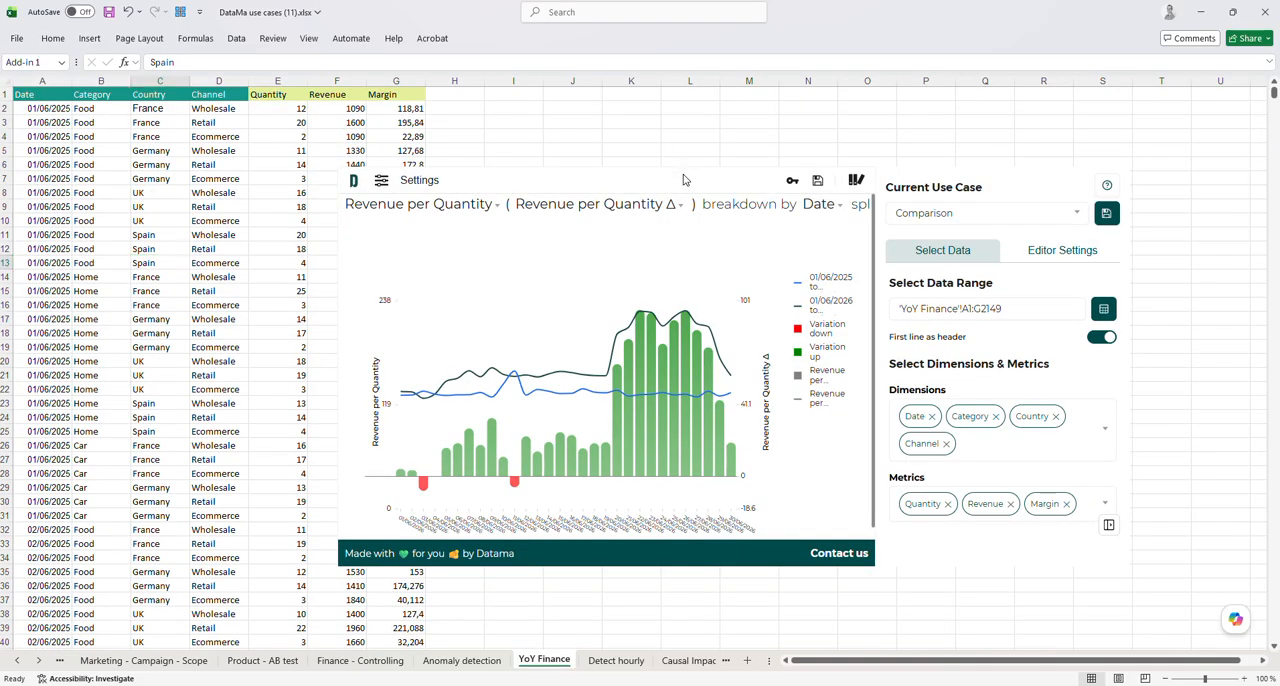
pyautogui.click(1043, 220)
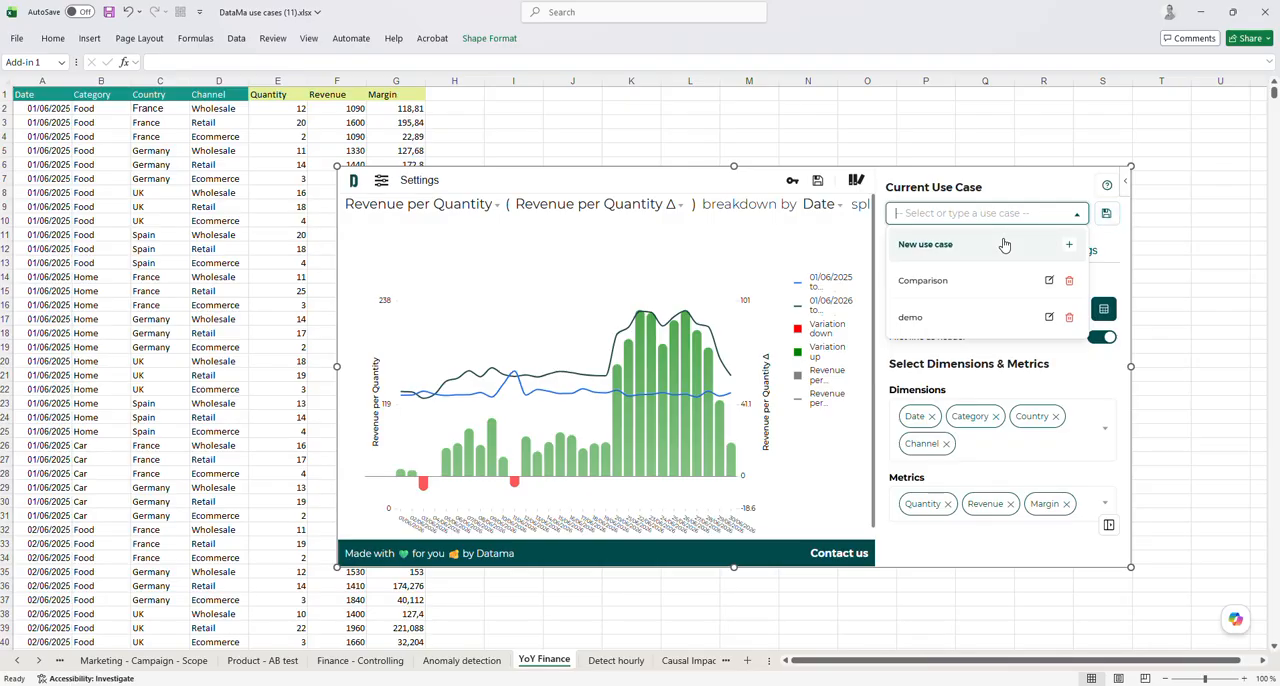
pyautogui.write('demo live')
pyautogui.click(1004, 245)
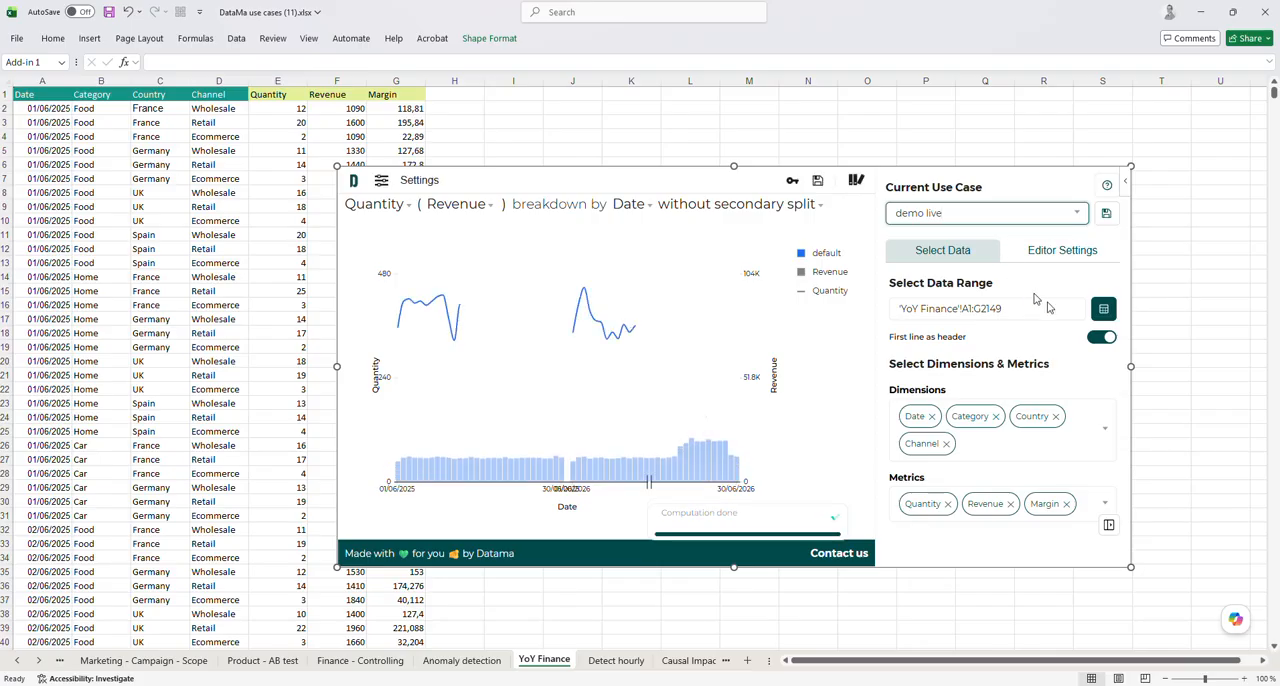
# Confirm 'YoY Finance'!A1:G2149 as the data range and collapse the add-in's sidebar
pyautogui.click(1106, 308)
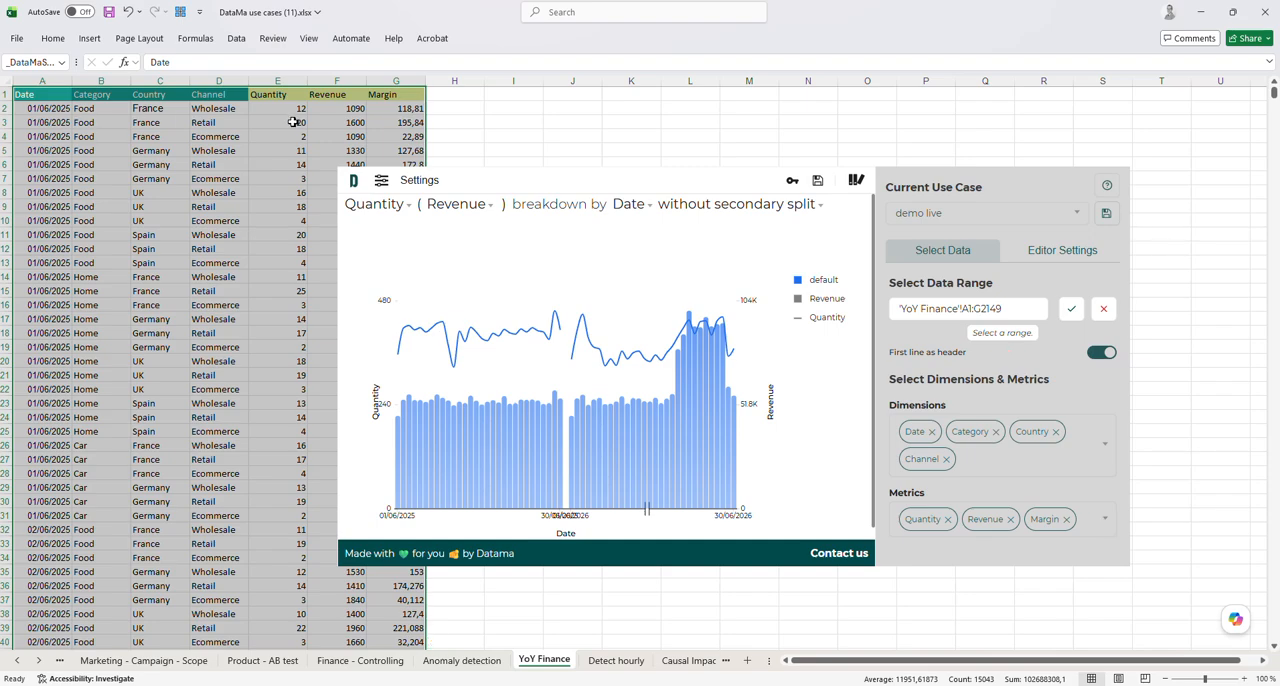
pyautogui.click(1072, 311)
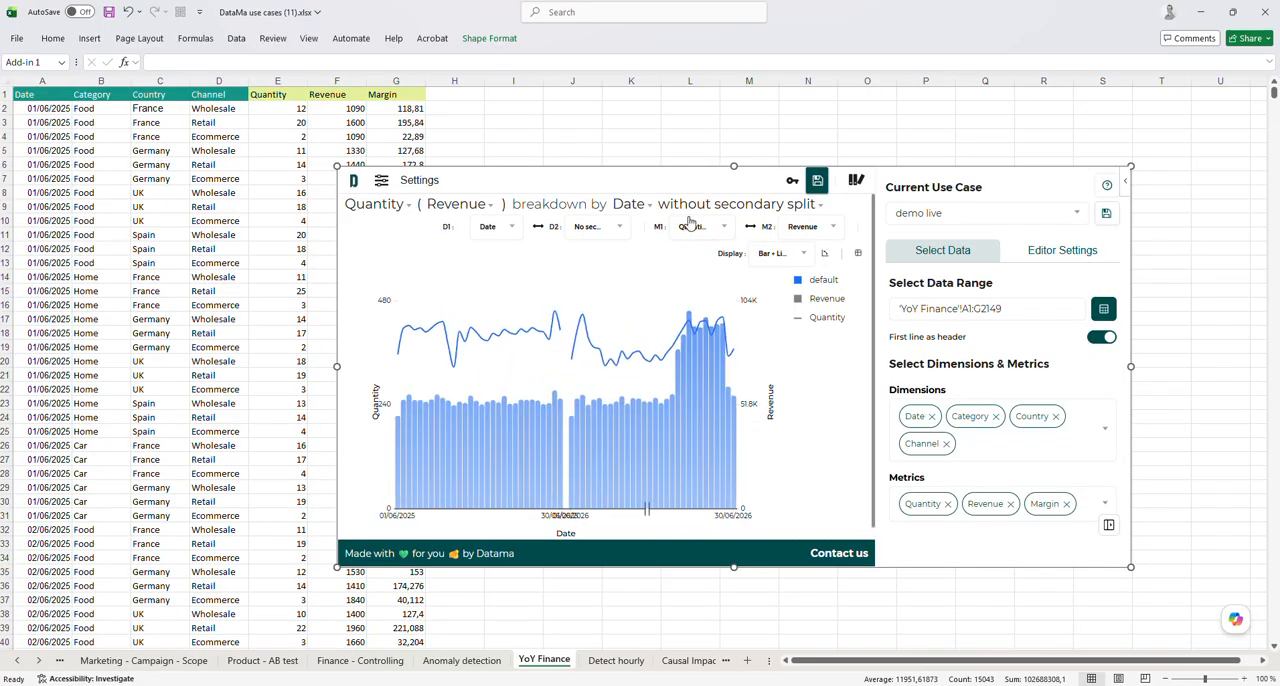
pyautogui.click(1108, 525)
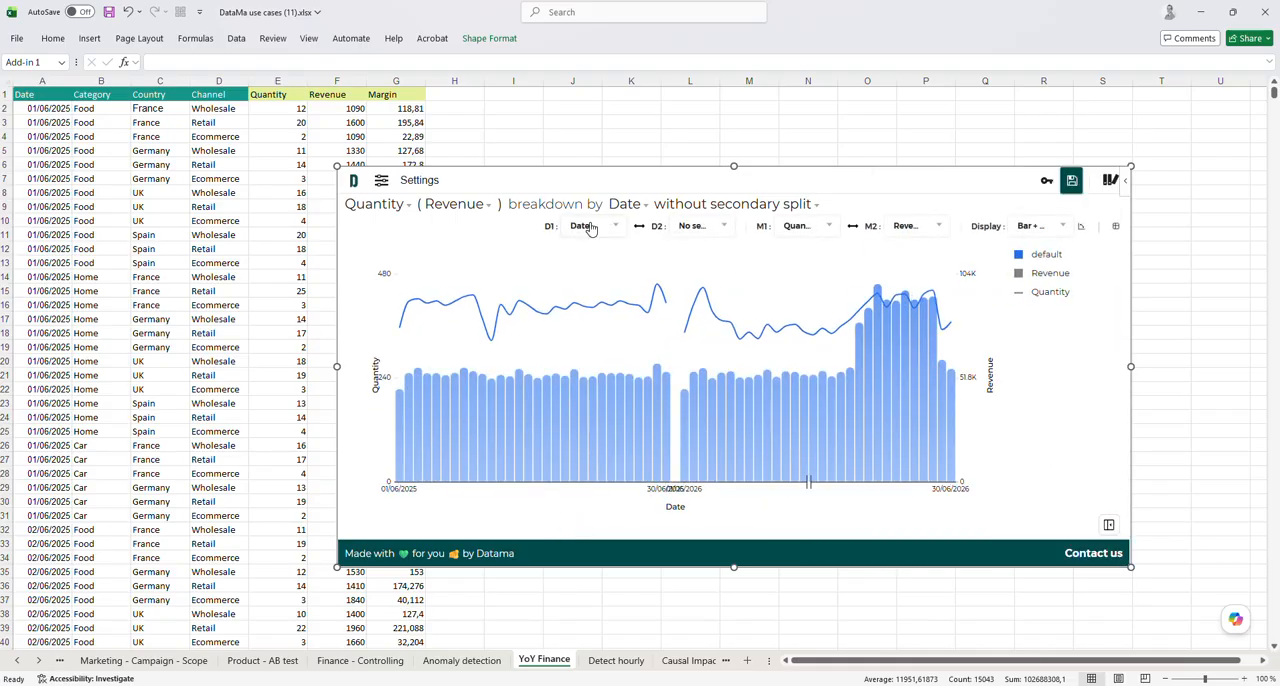
# Split the Date breakdown by Country and swap the primary and secondary dimensions
pyautogui.click(690, 228)
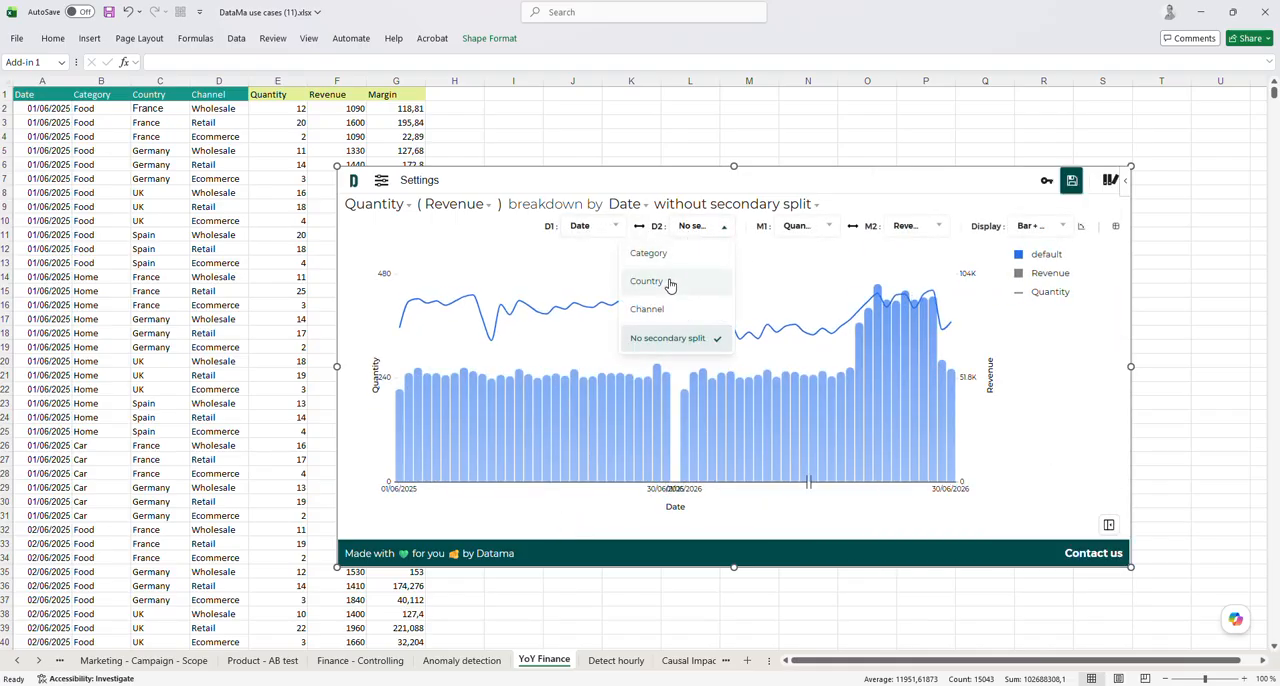
pyautogui.click(669, 286)
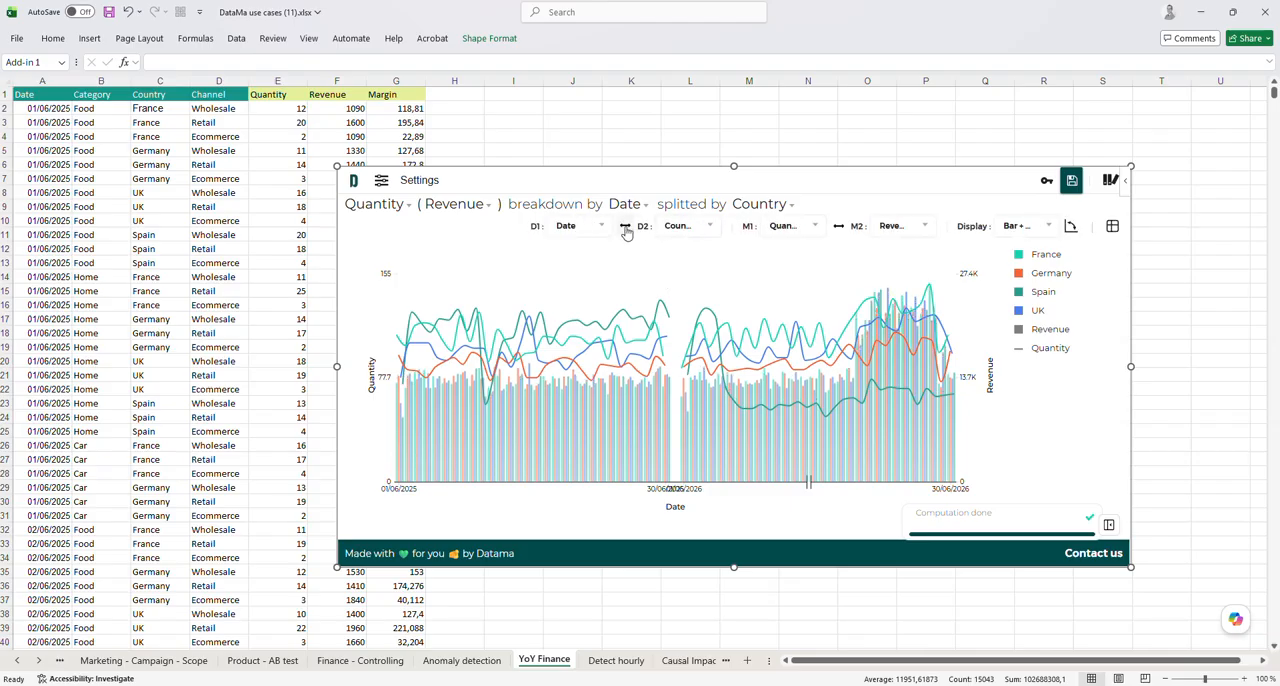
pyautogui.click(625, 229)
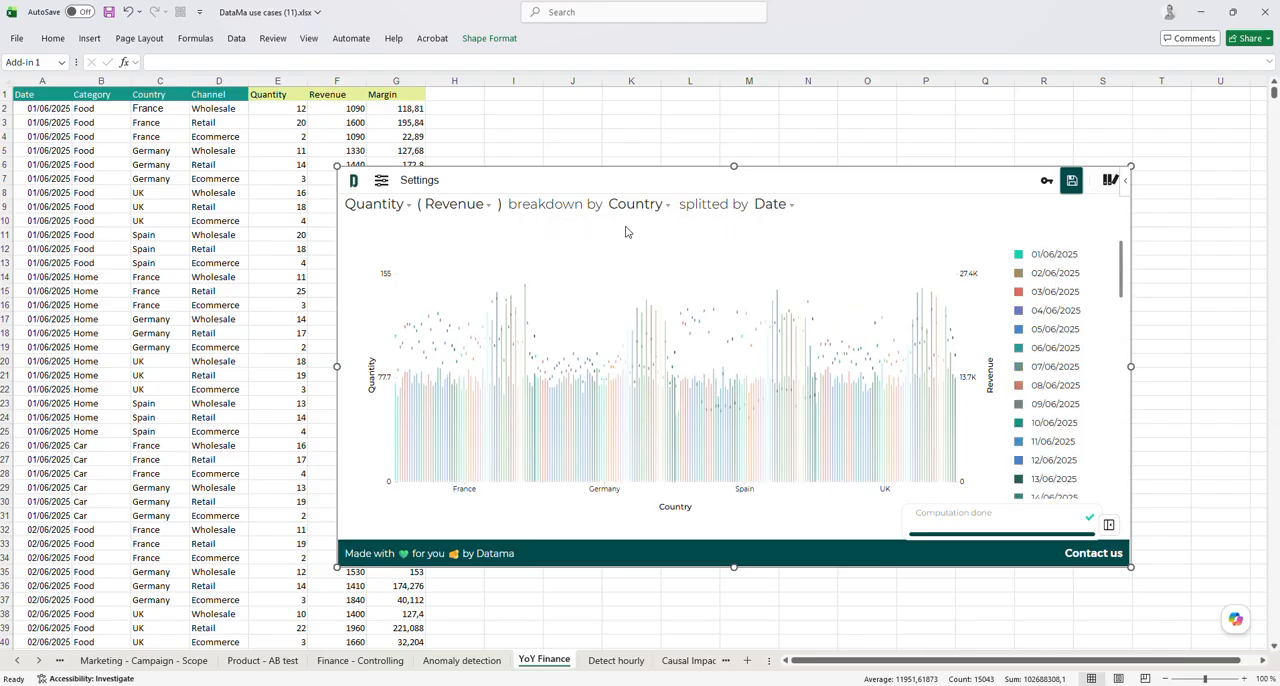
# Set the chart's primary dimension to Category and its secondary dimension to Country
pyautogui.click(585, 226)
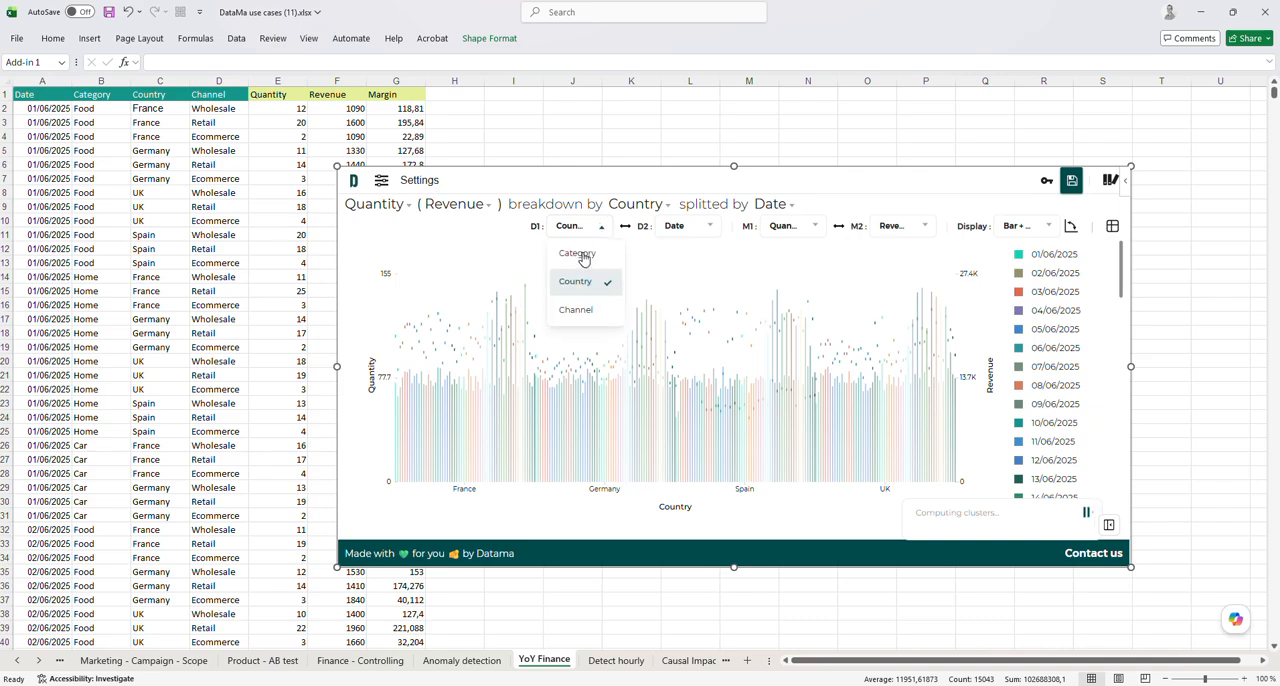
pyautogui.click(585, 254)
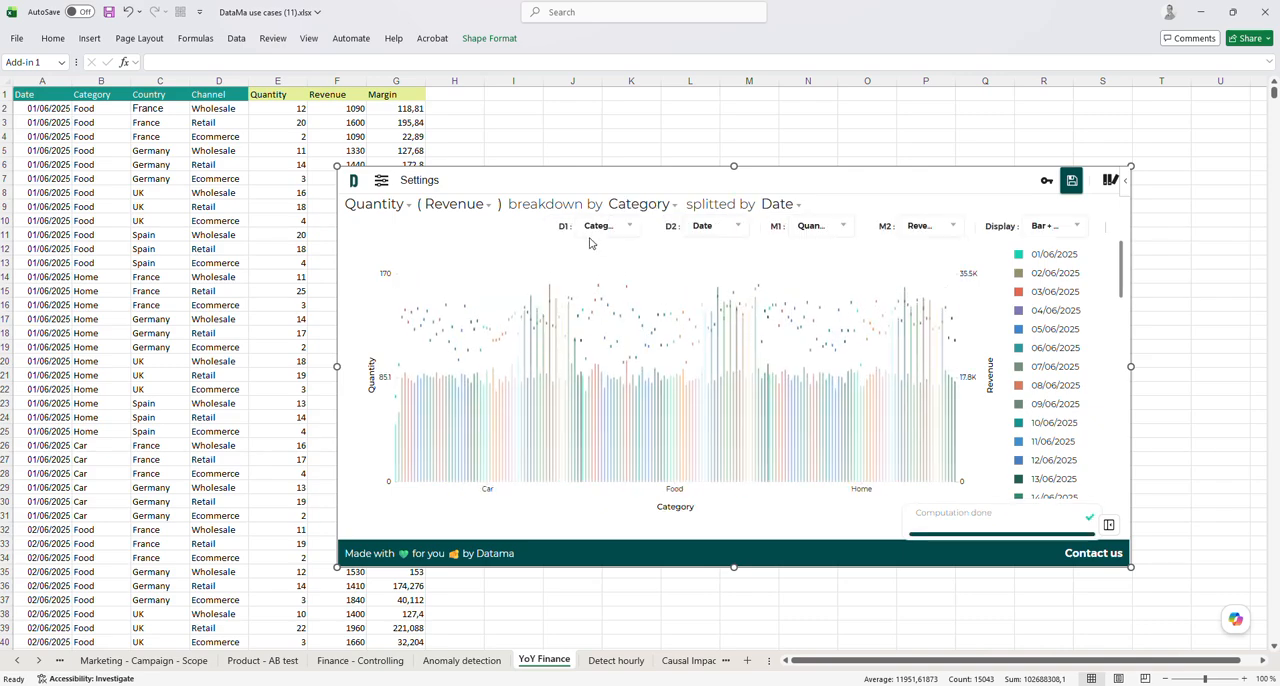
pyautogui.click(672, 228)
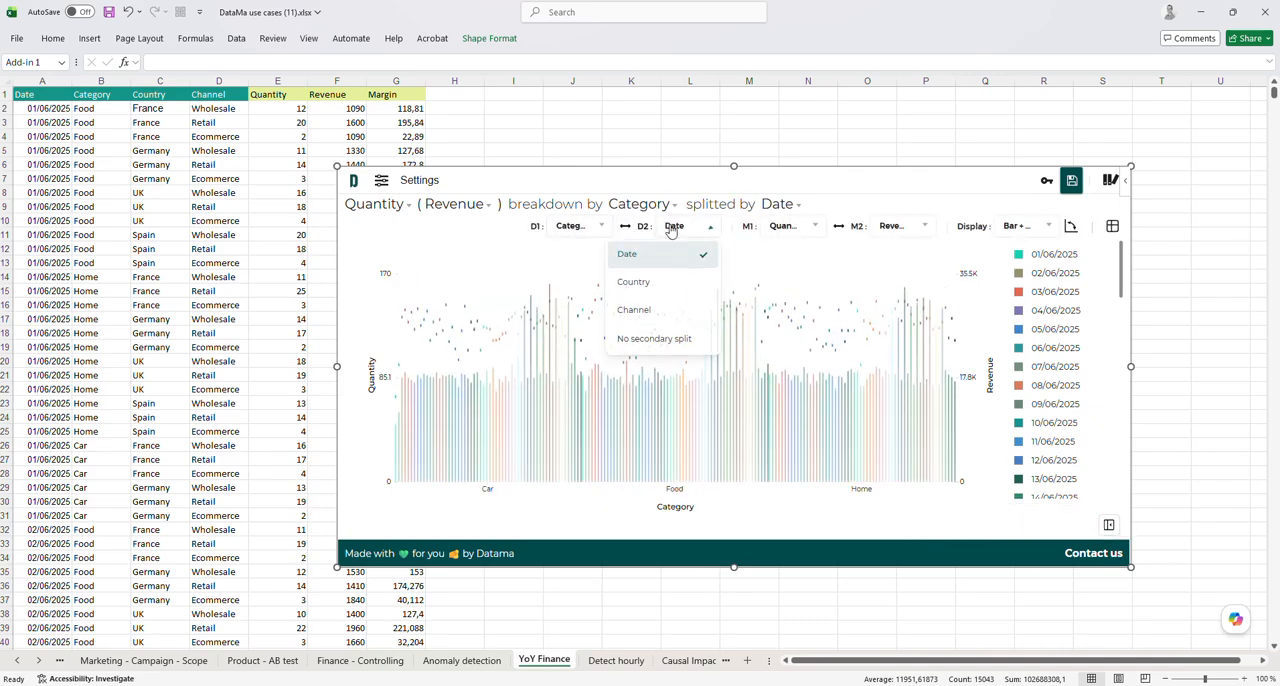
pyautogui.click(644, 283)
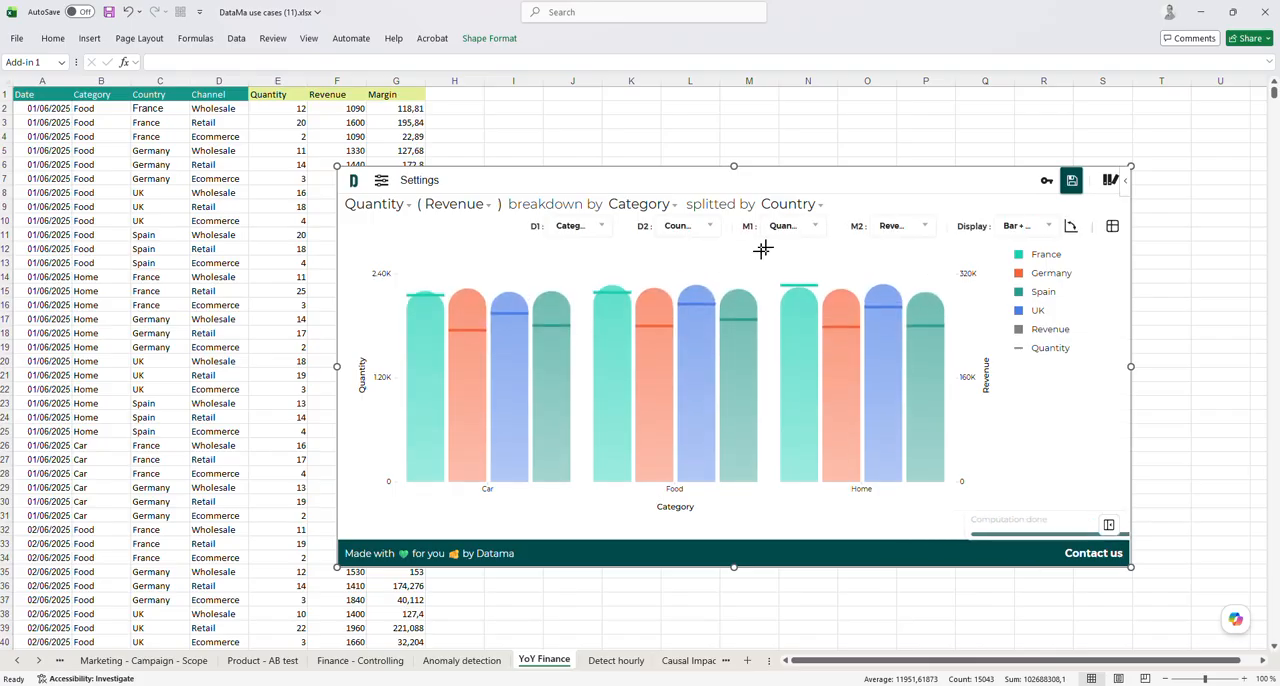
# Review the available primary metrics and the Market Equation formulas that define them
pyautogui.click(805, 226)
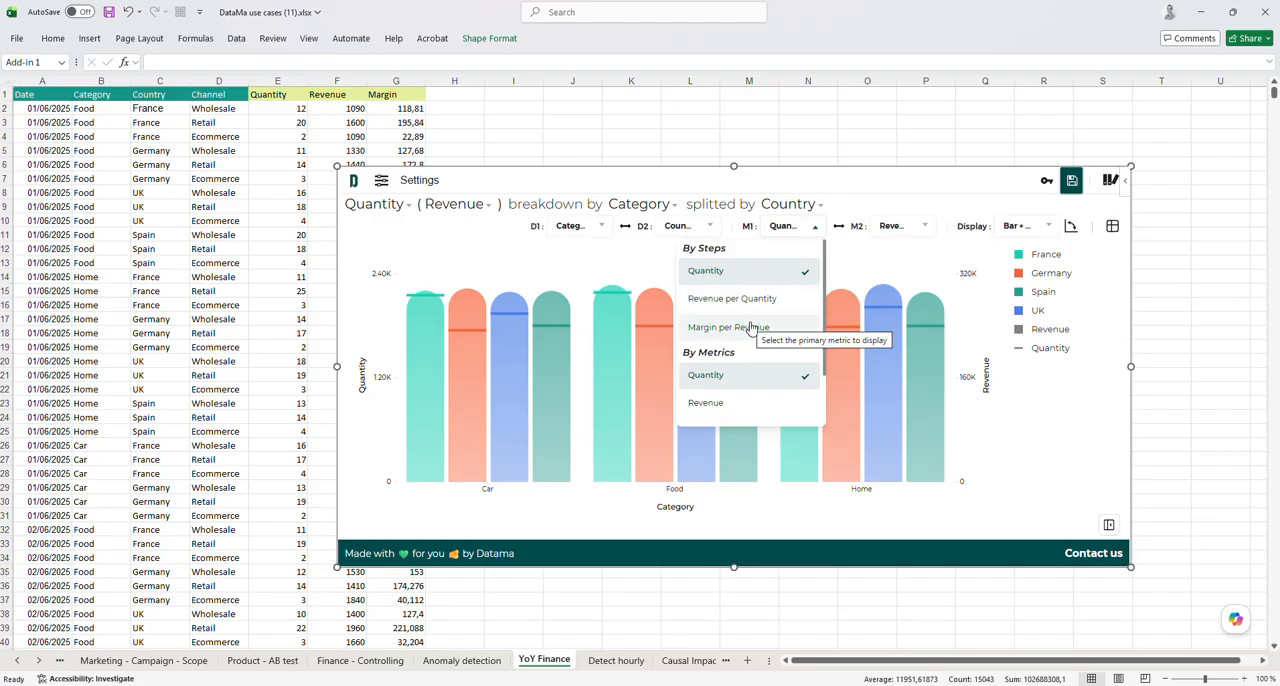
pyautogui.click(811, 232)
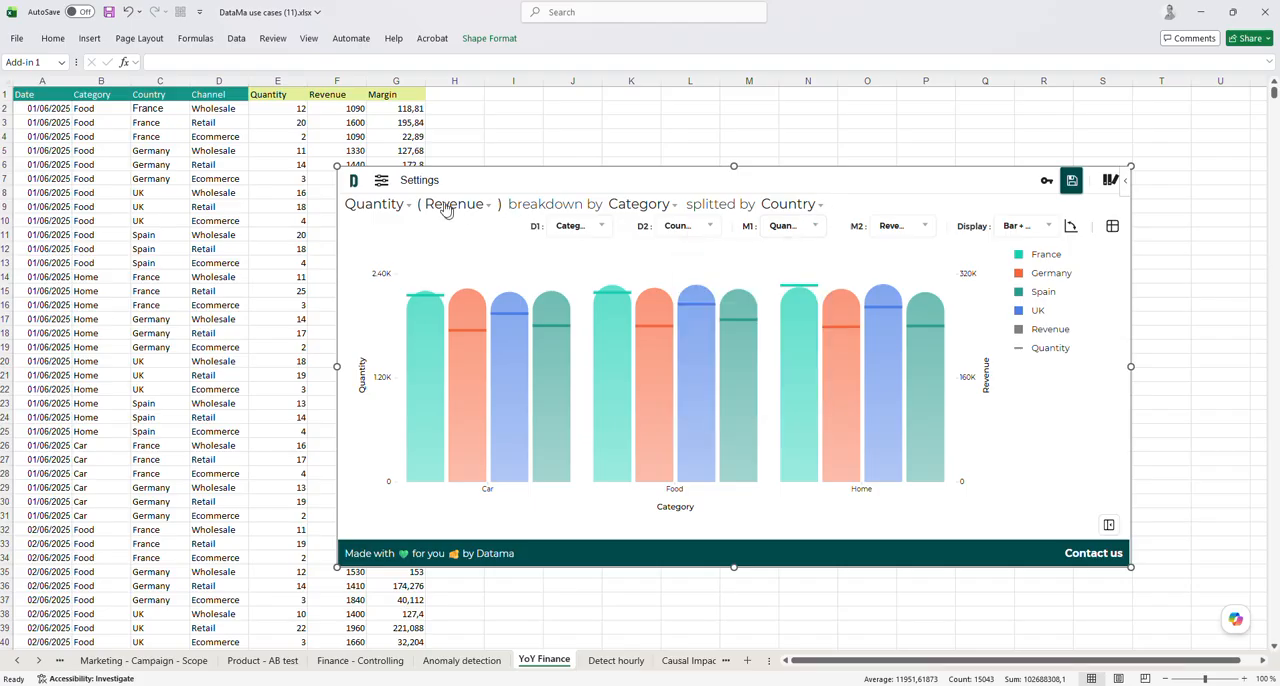
pyautogui.click(416, 181)
pyautogui.click(479, 352)
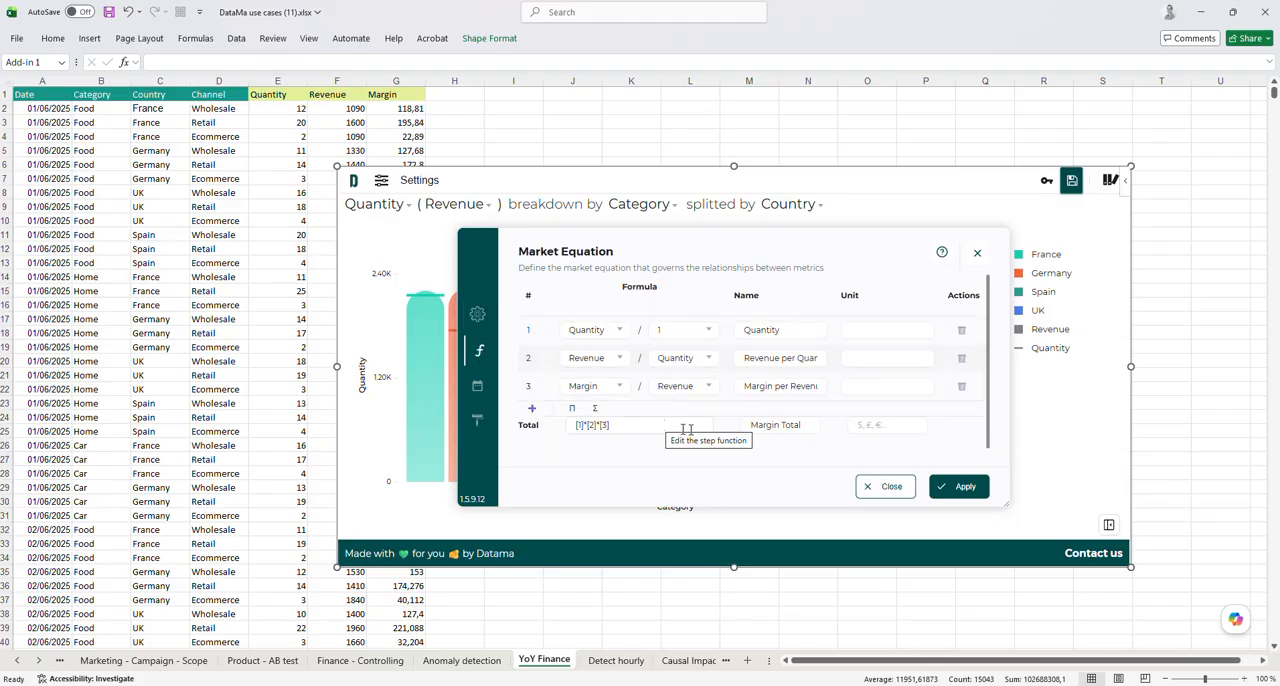
pyautogui.click(982, 255)
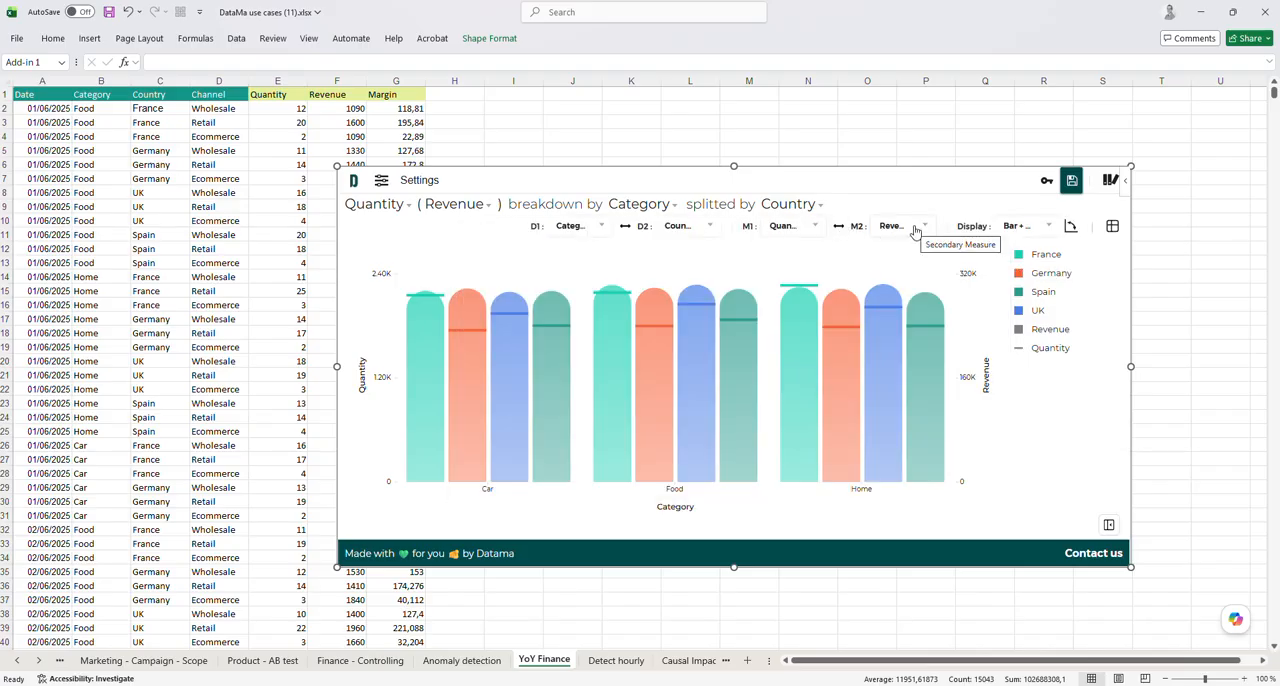
# Choose Quantity as the chart's primary metric and Revenue per Quantity as its secondary metric
pyautogui.click(814, 228)
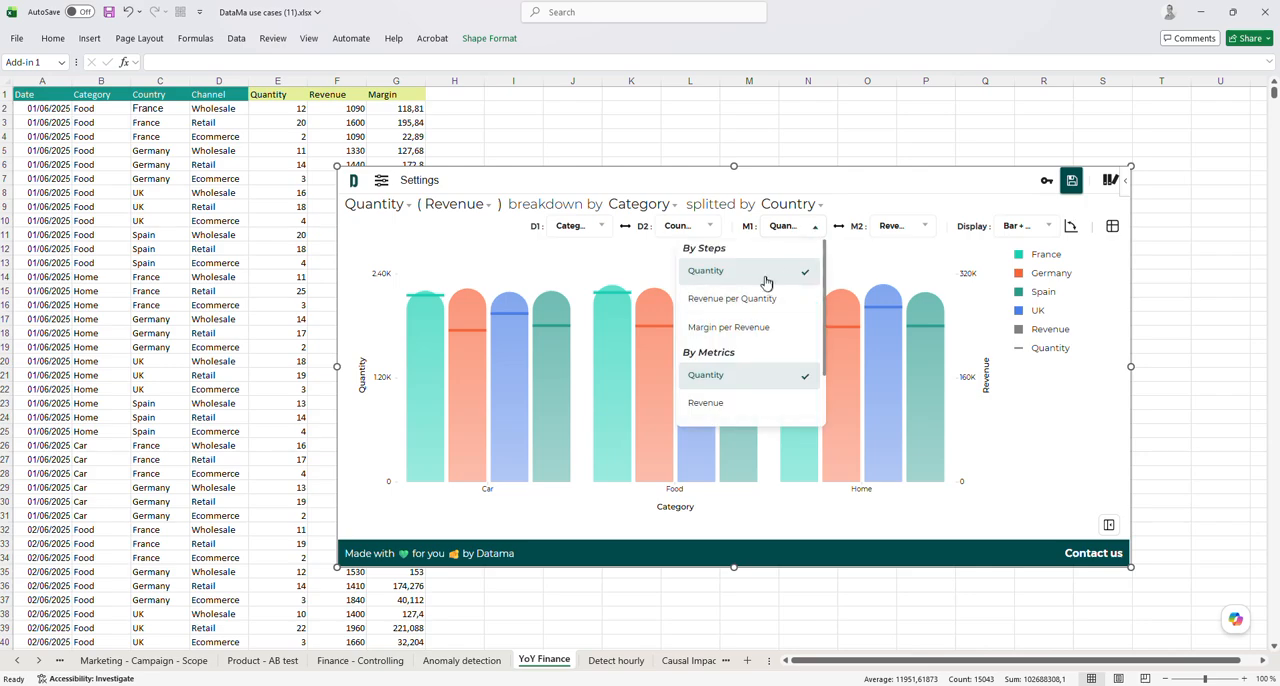
pyautogui.click(766, 270)
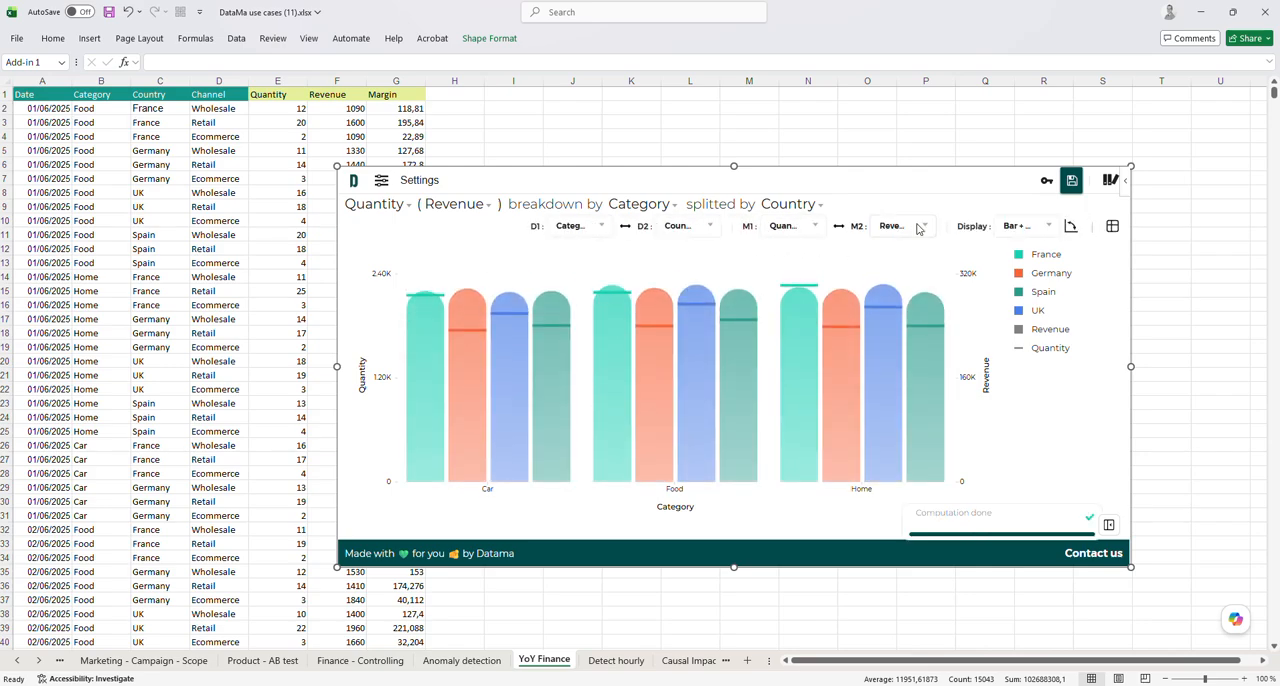
pyautogui.click(918, 226)
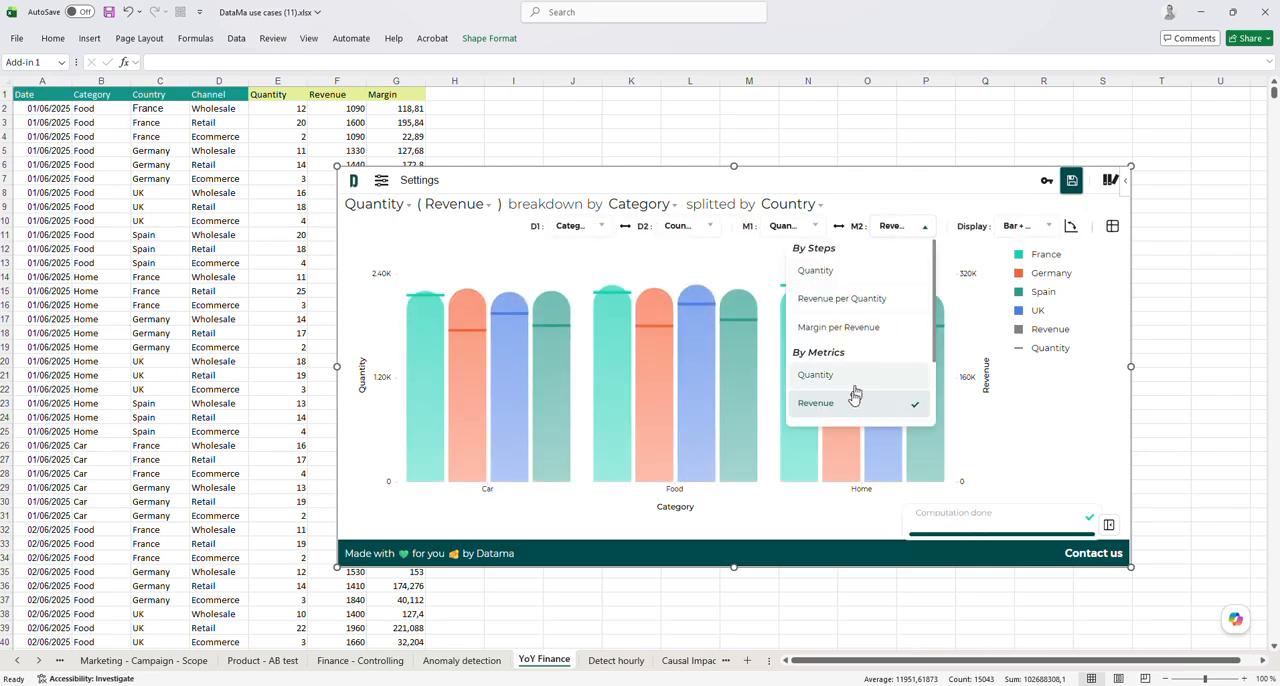
pyautogui.click(836, 298)
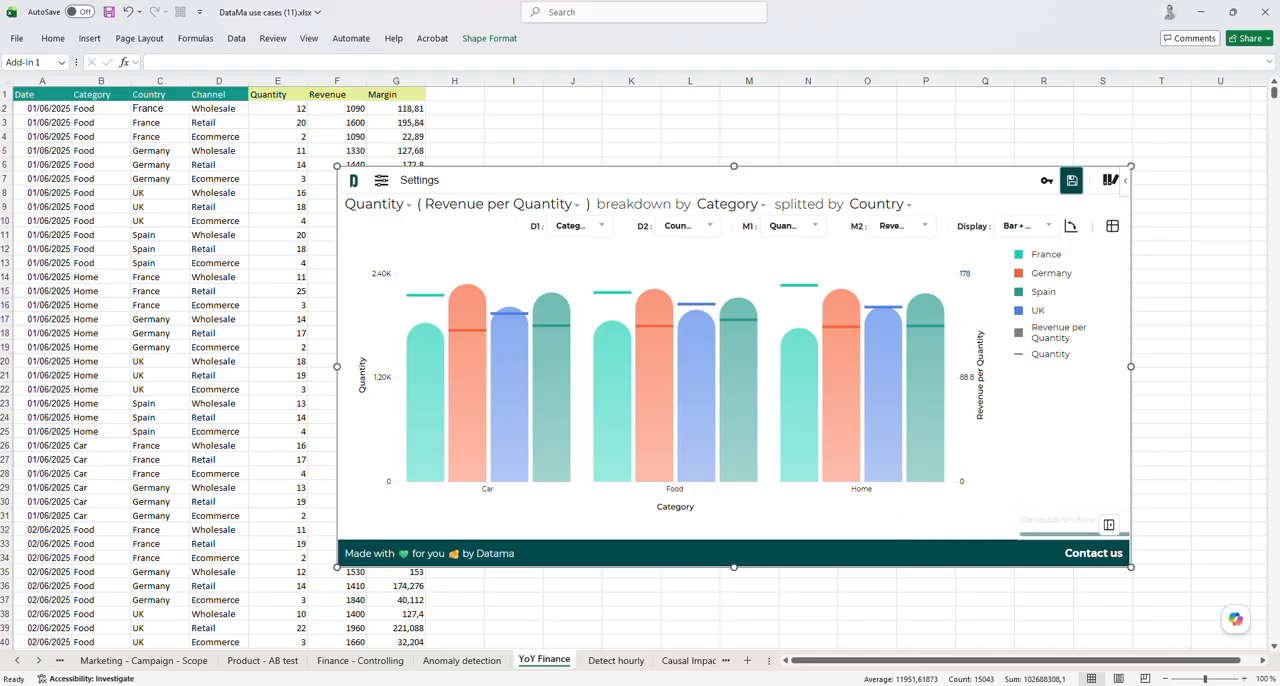
# Change the chart display to Stacked and swap the primary and secondary metrics
pyautogui.click(1024, 230)
pyautogui.click(1003, 284)
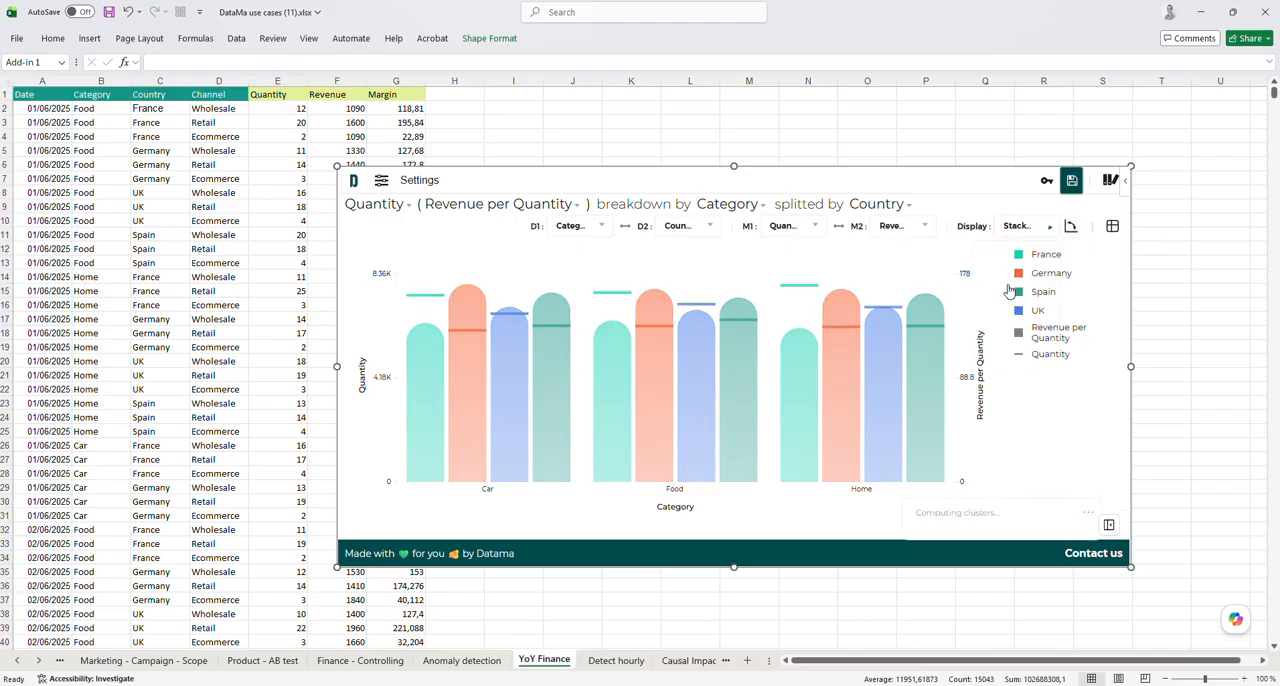
pyautogui.click(836, 229)
# Try the Overlay display on the chart, and finish with the Mekko display
pyautogui.click(1033, 229)
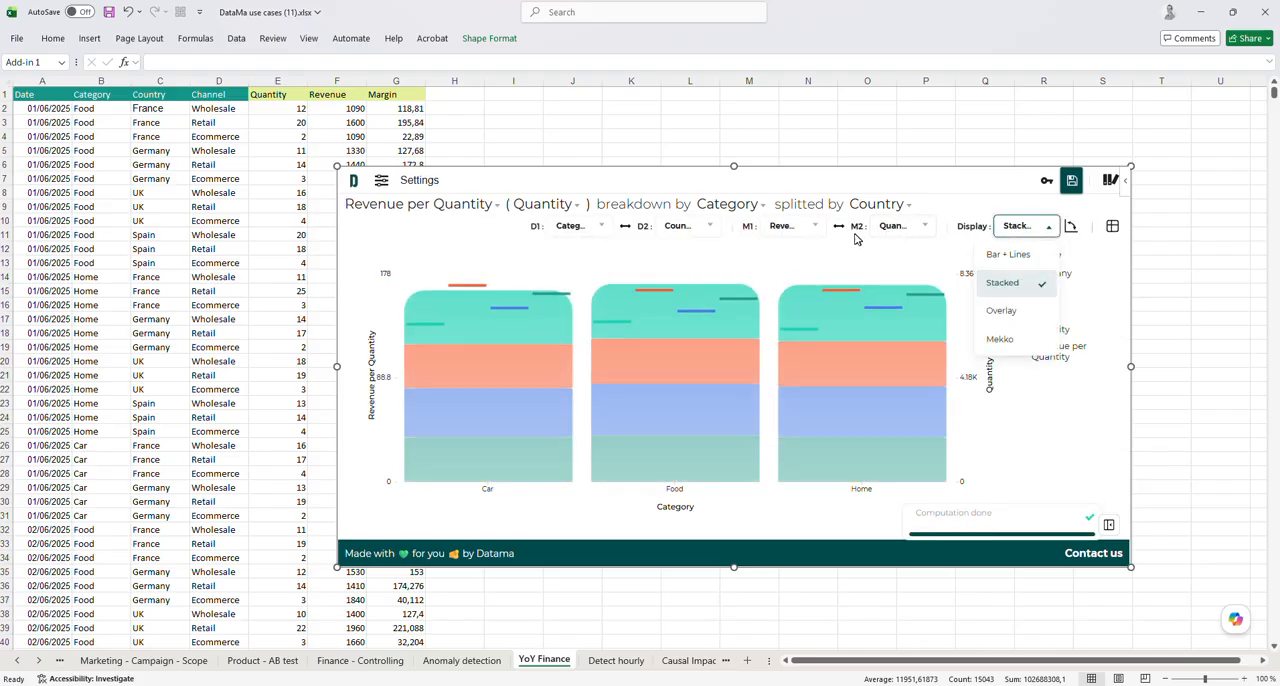
pyautogui.click(1018, 312)
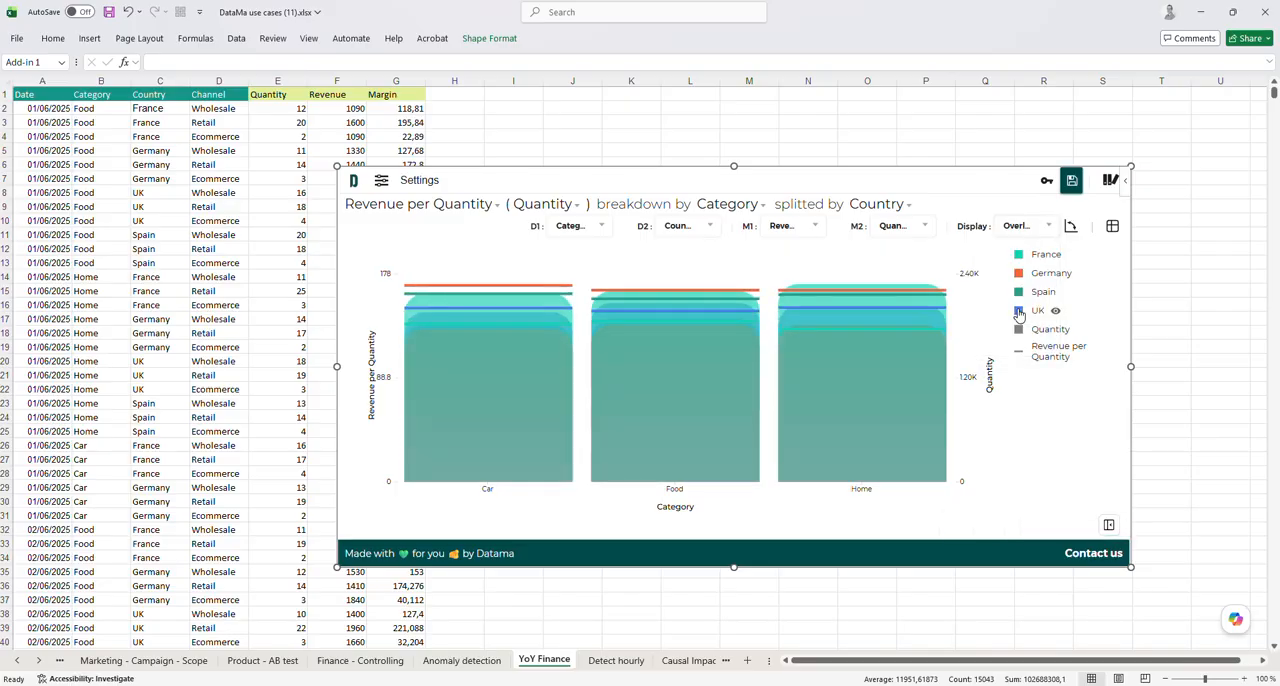
pyautogui.click(1015, 227)
pyautogui.click(1004, 340)
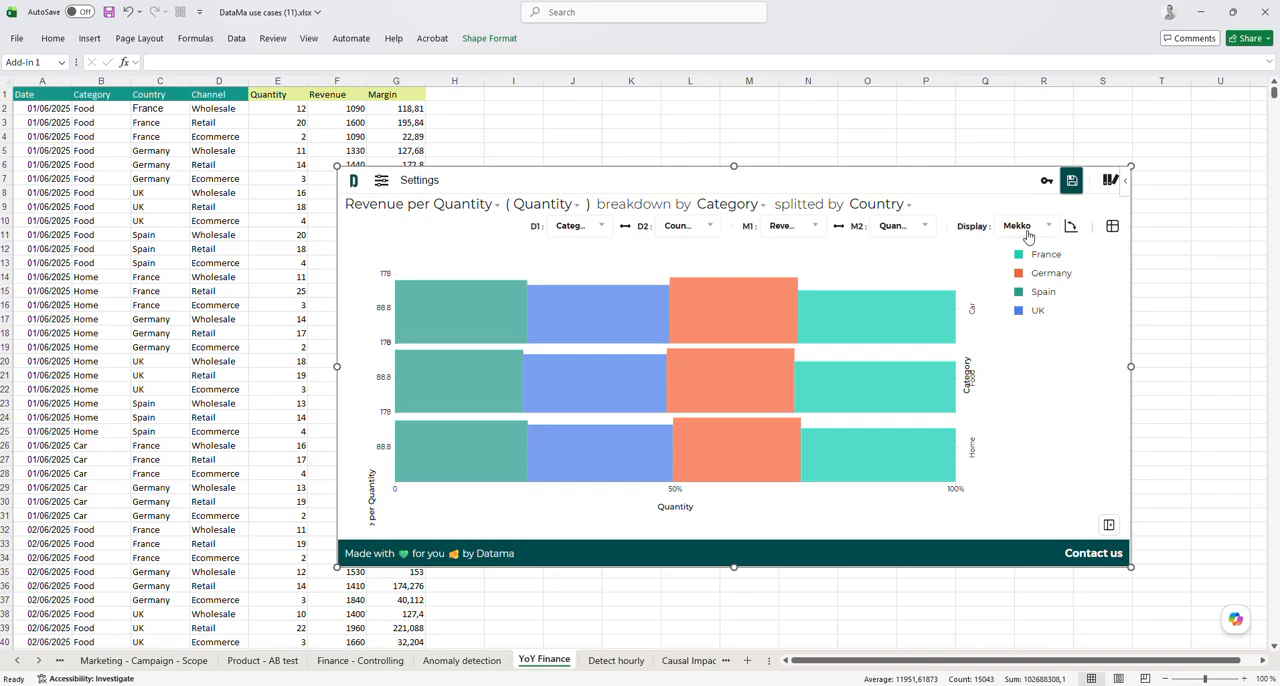
# Load the saved Comparison use case and collapse the sidebar to show its chart at full width
pyautogui.click(1111, 527)
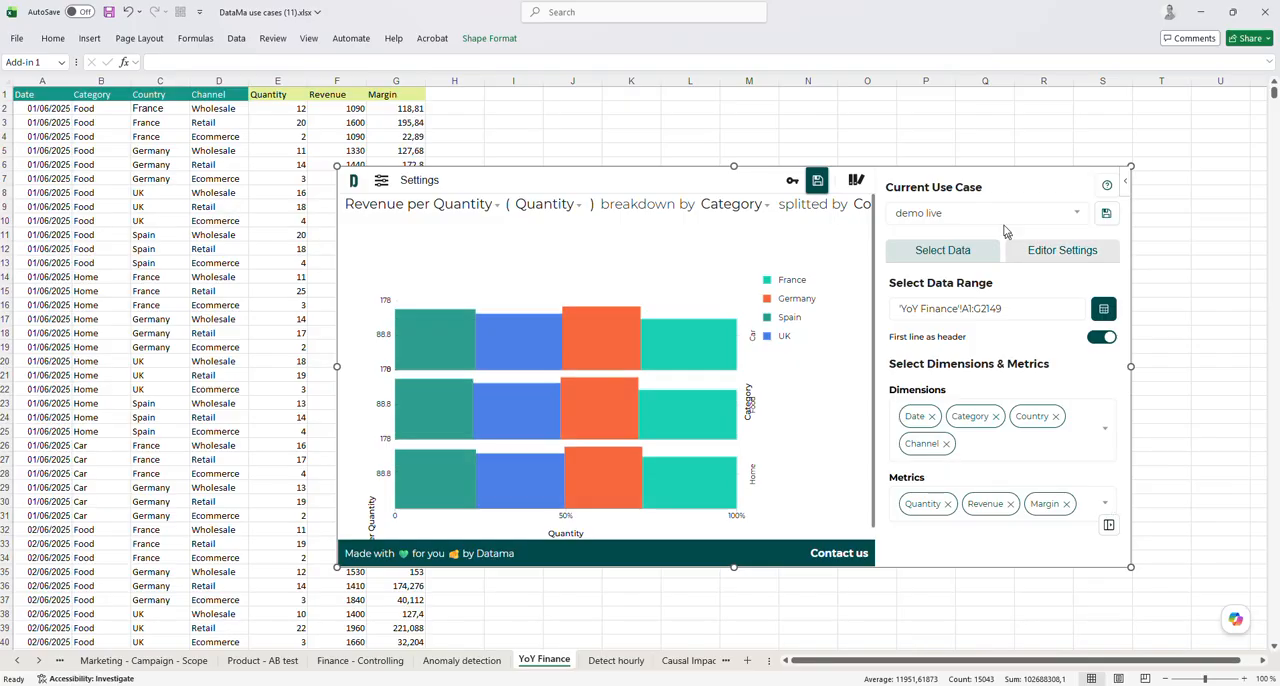
pyautogui.click(1000, 213)
pyautogui.click(960, 277)
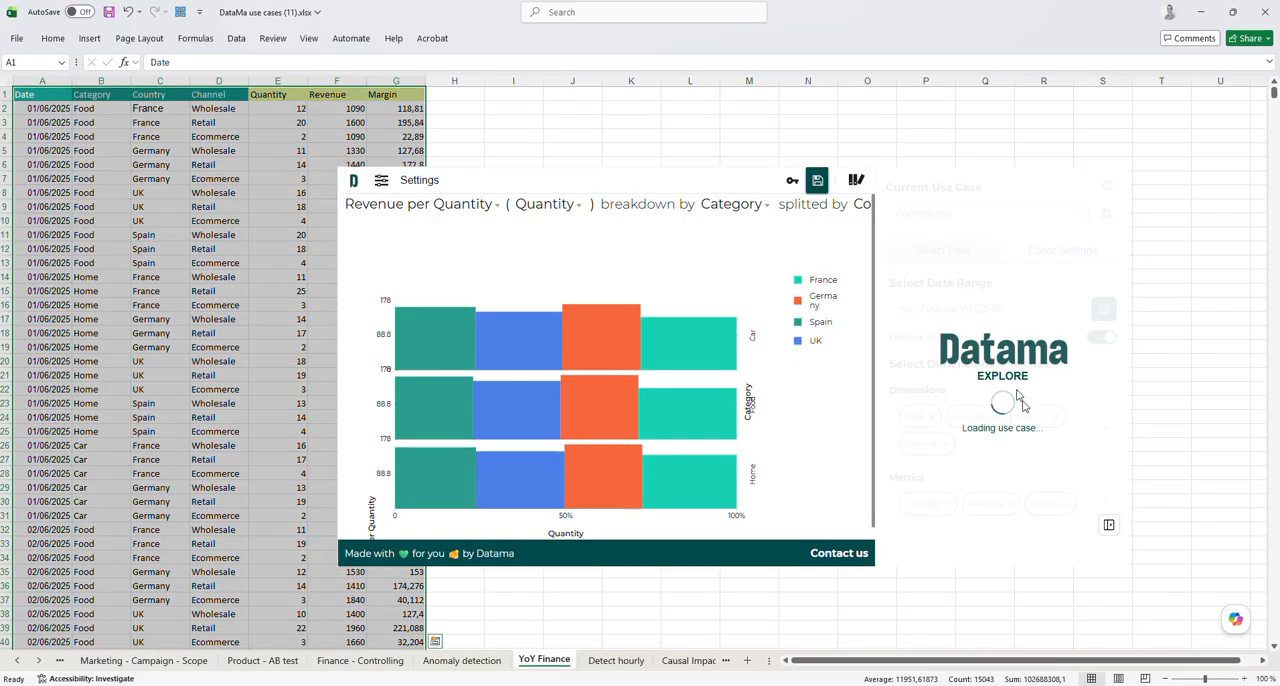
pyautogui.click(1109, 527)
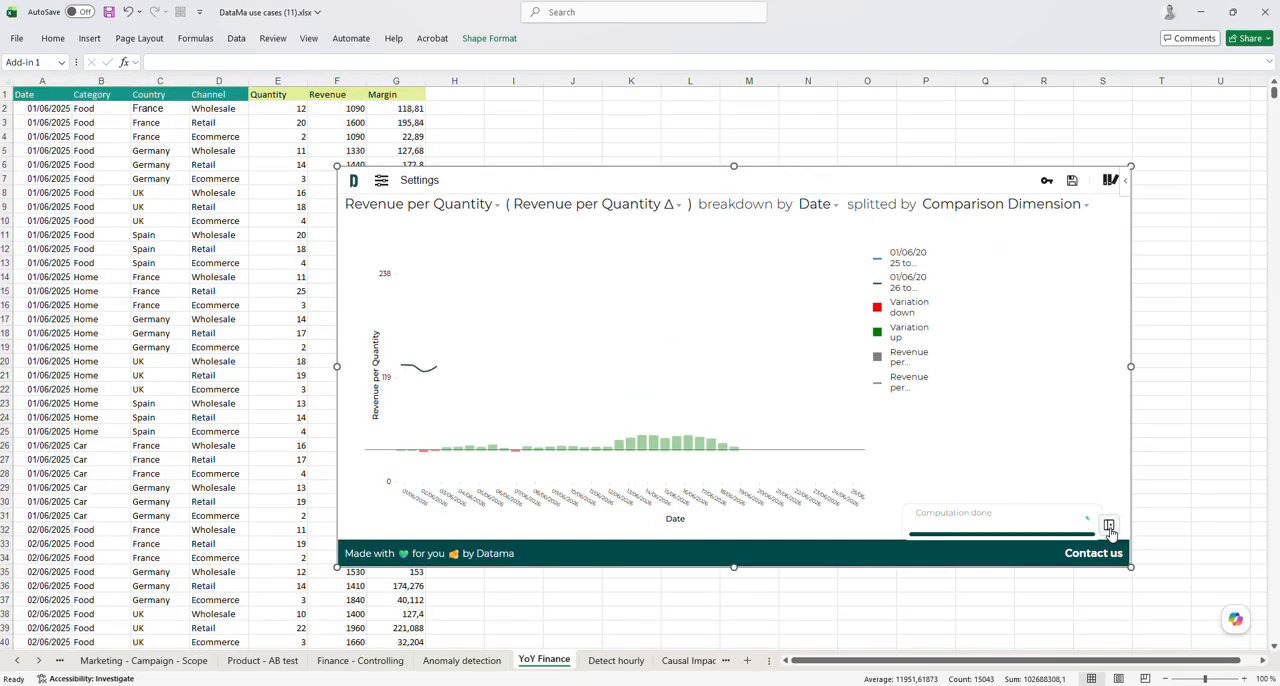
# Review the Modeling settings for the date periods compared in the Comparison use case
pyautogui.click(422, 190)
pyautogui.scroll(-1, 758, 383)
pyautogui.scroll(3, 768, 315)
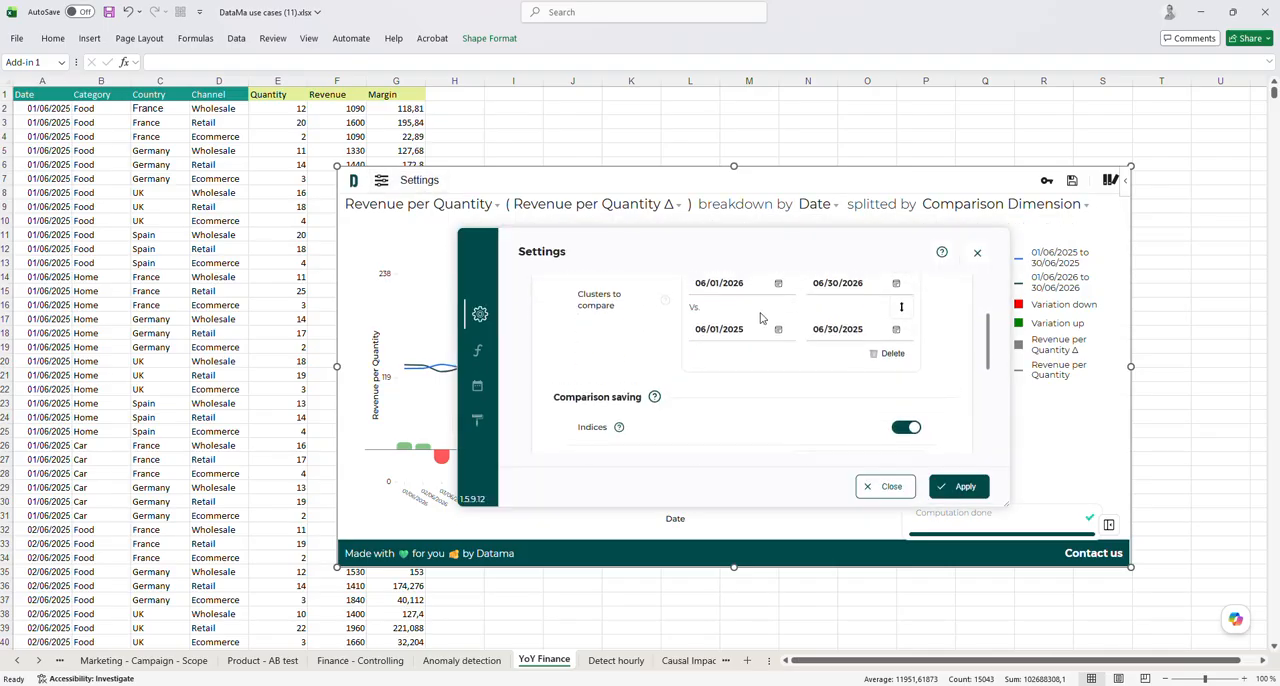
pyautogui.click(977, 253)
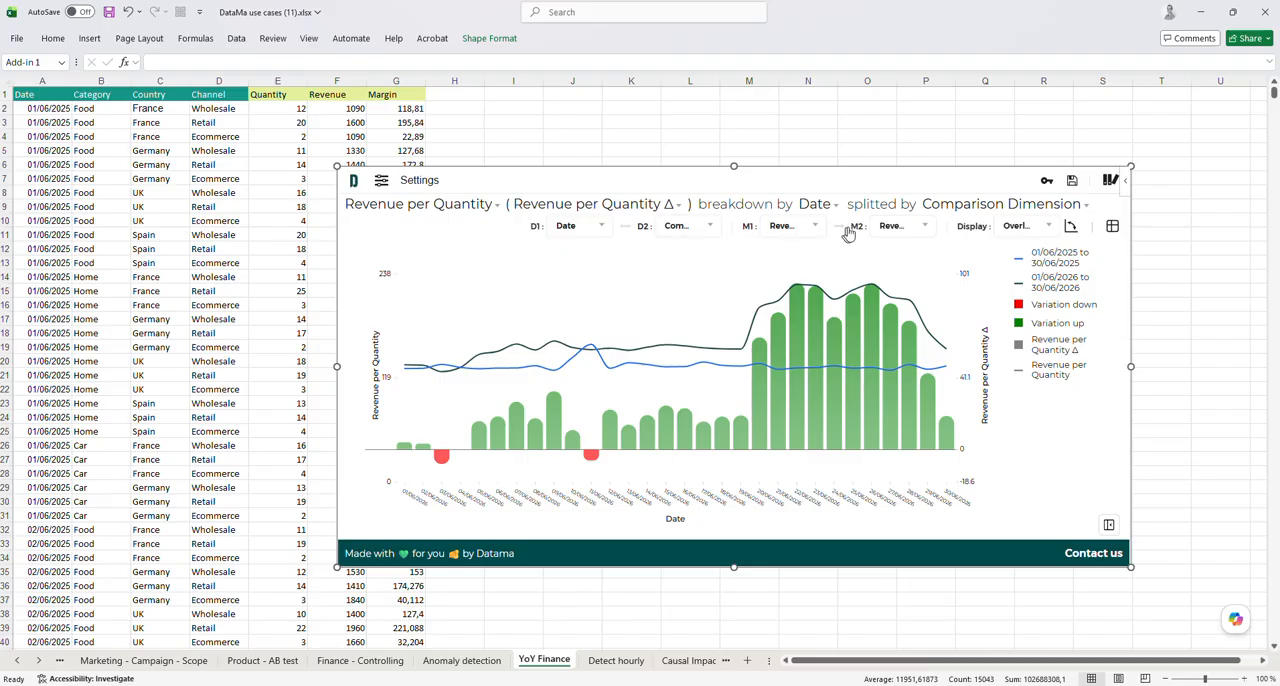
# Examine the variation (Δ) metrics offered for the comparison chart's secondary metric
pyautogui.click(893, 226)
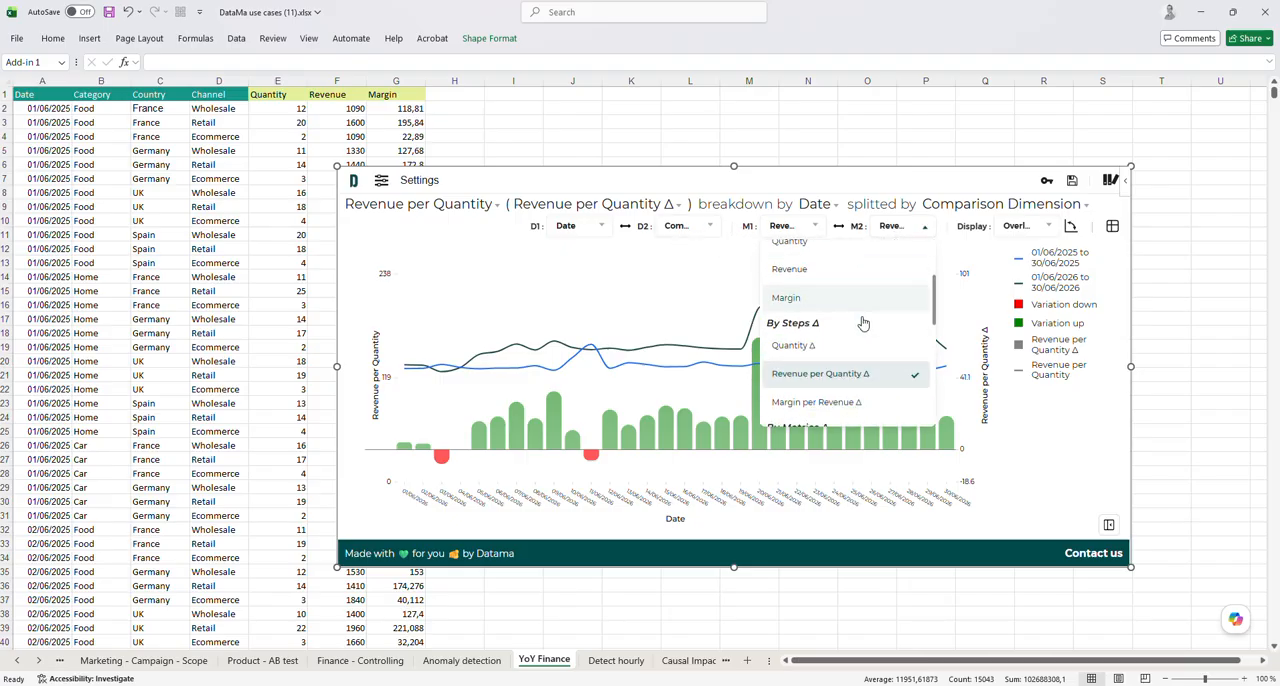
pyautogui.scroll(-2, 863, 323)
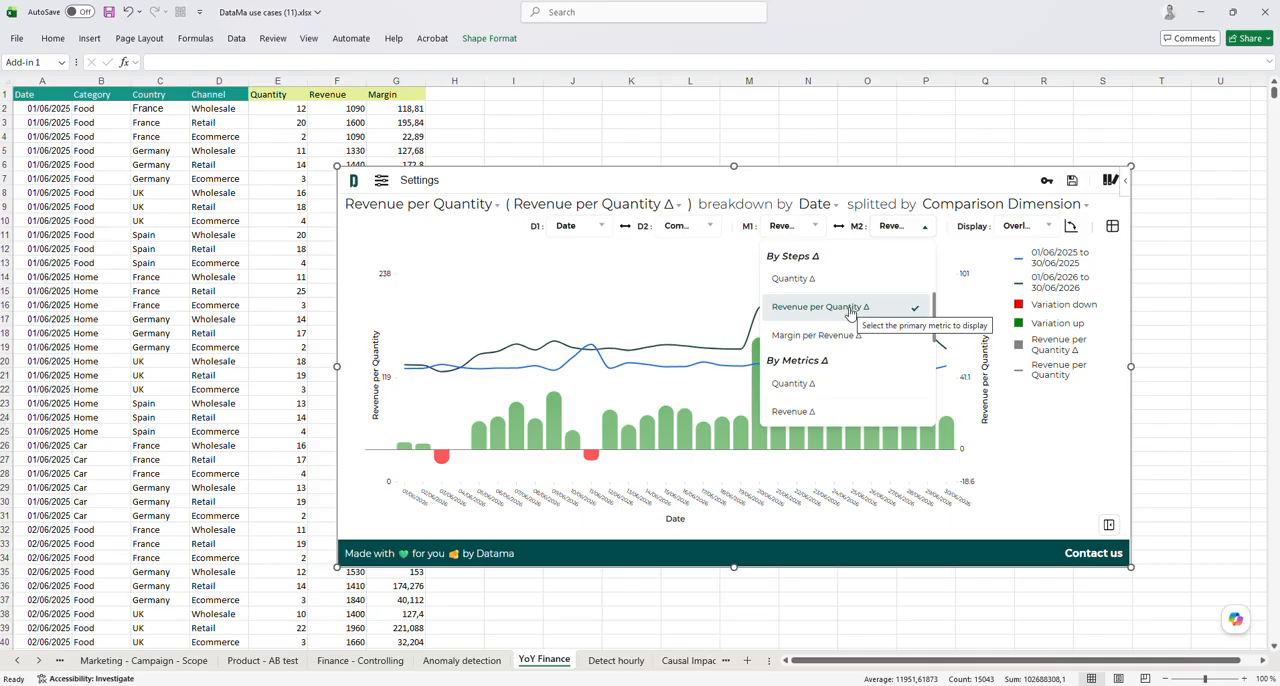
pyautogui.click(862, 238)
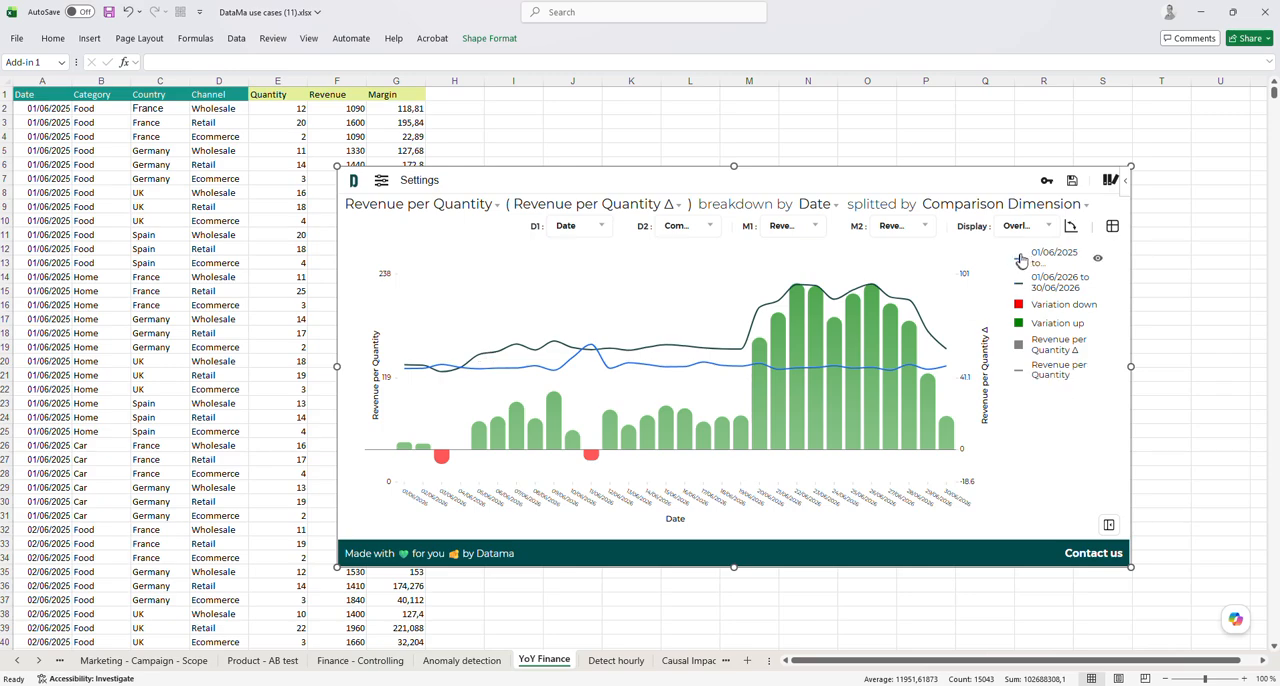
# Examine the legend and the display types available for the comparison chart
pyautogui.moveTo(1047, 294)
pyautogui.click(1018, 226)
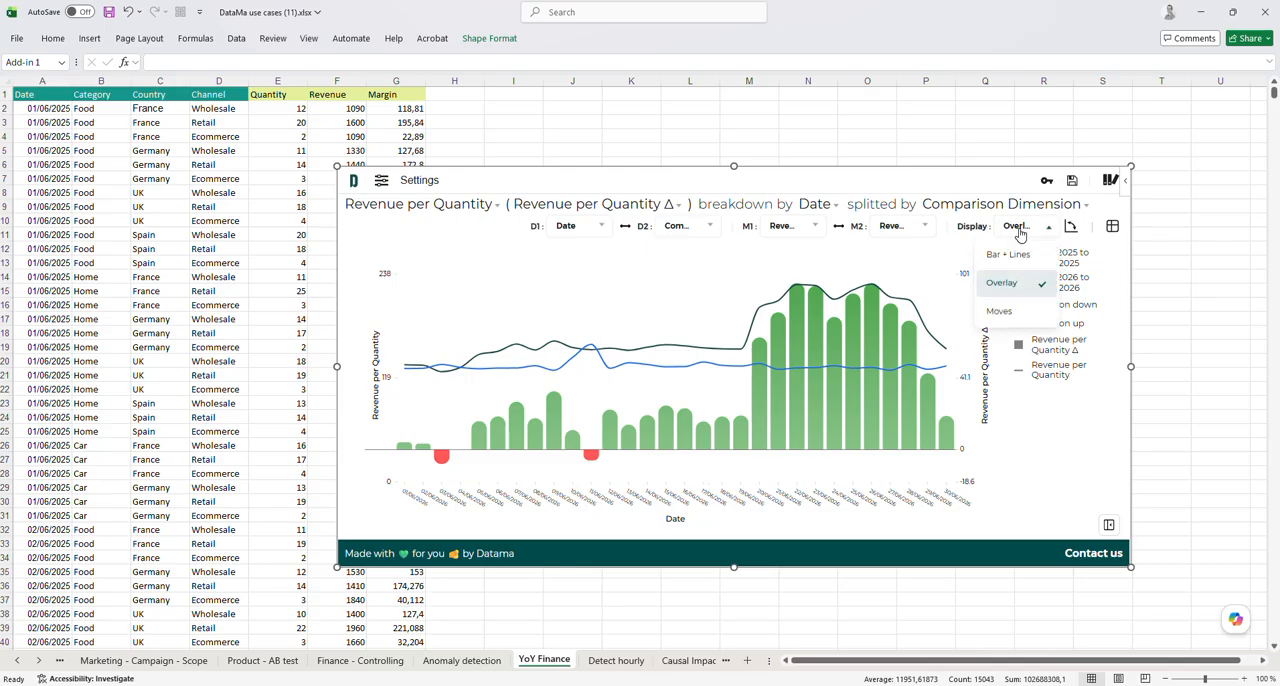
pyautogui.click(1020, 233)
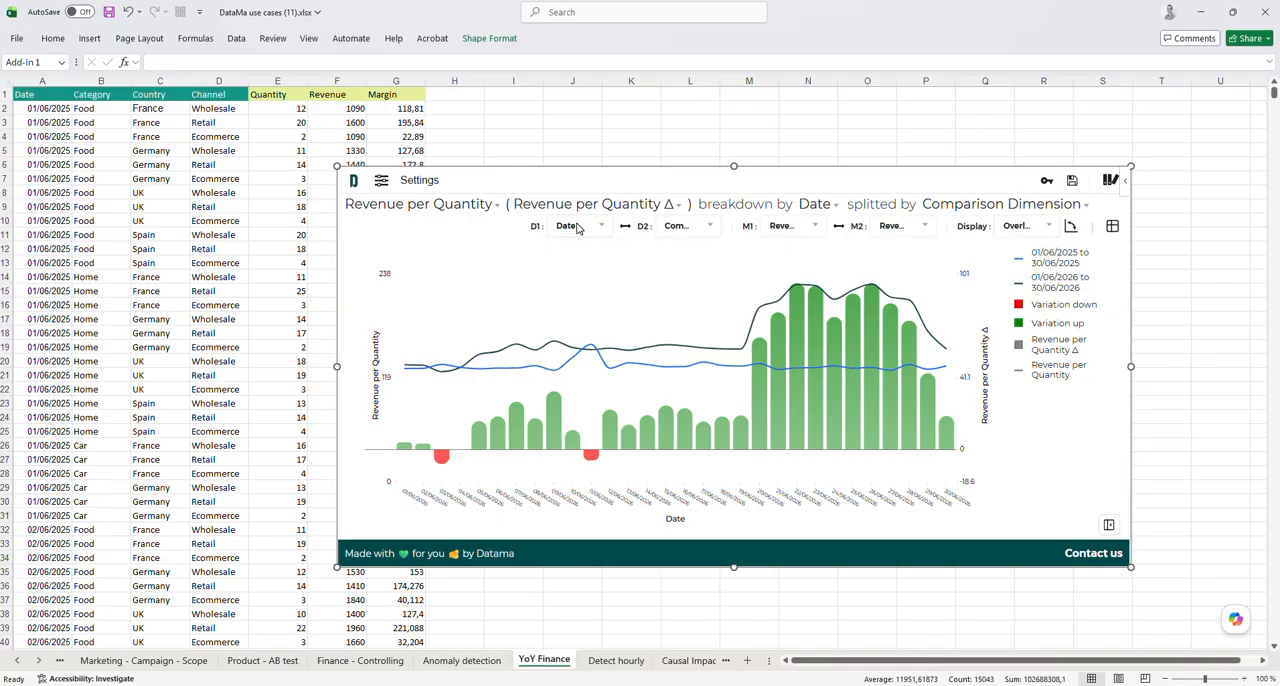
# Set the comparison chart's primary dimension to Category and swap it with the secondary Comparison Dimension
pyautogui.click(580, 228)
pyautogui.click(580, 288)
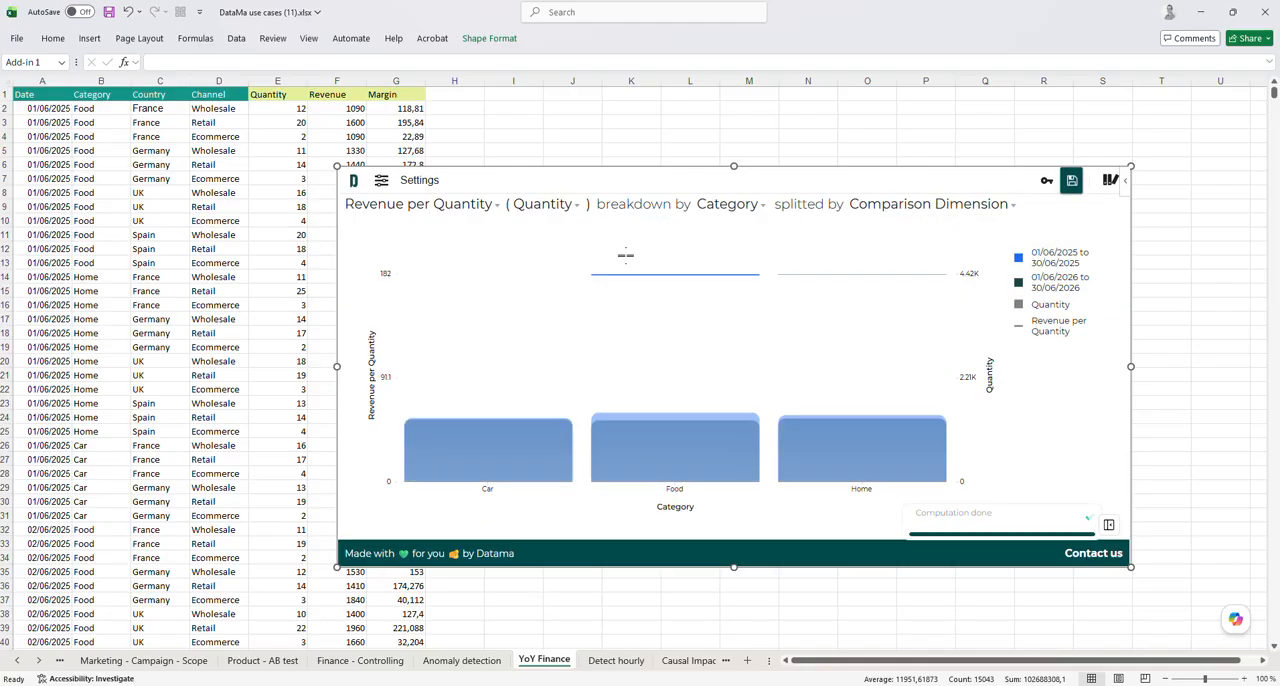
pyautogui.click(629, 228)
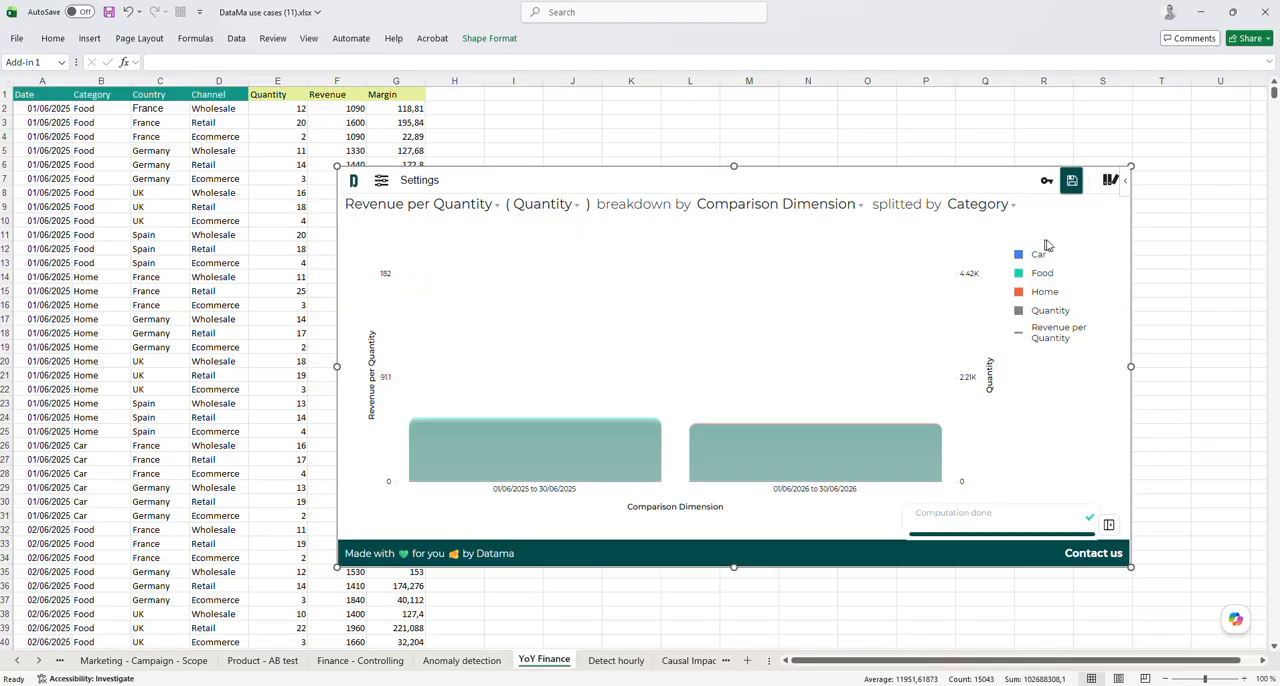
# Show the two-period comparison with the Moves display and change its secondary split to Country
pyautogui.click(1020, 226)
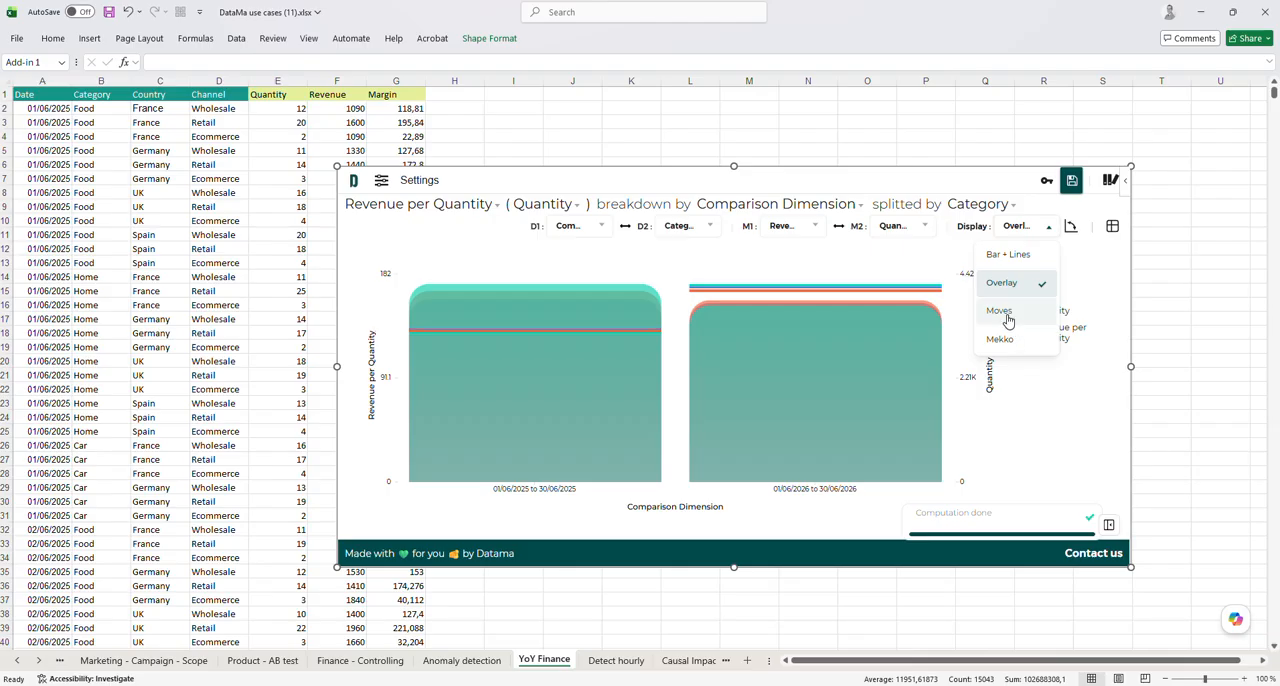
pyautogui.click(1013, 320)
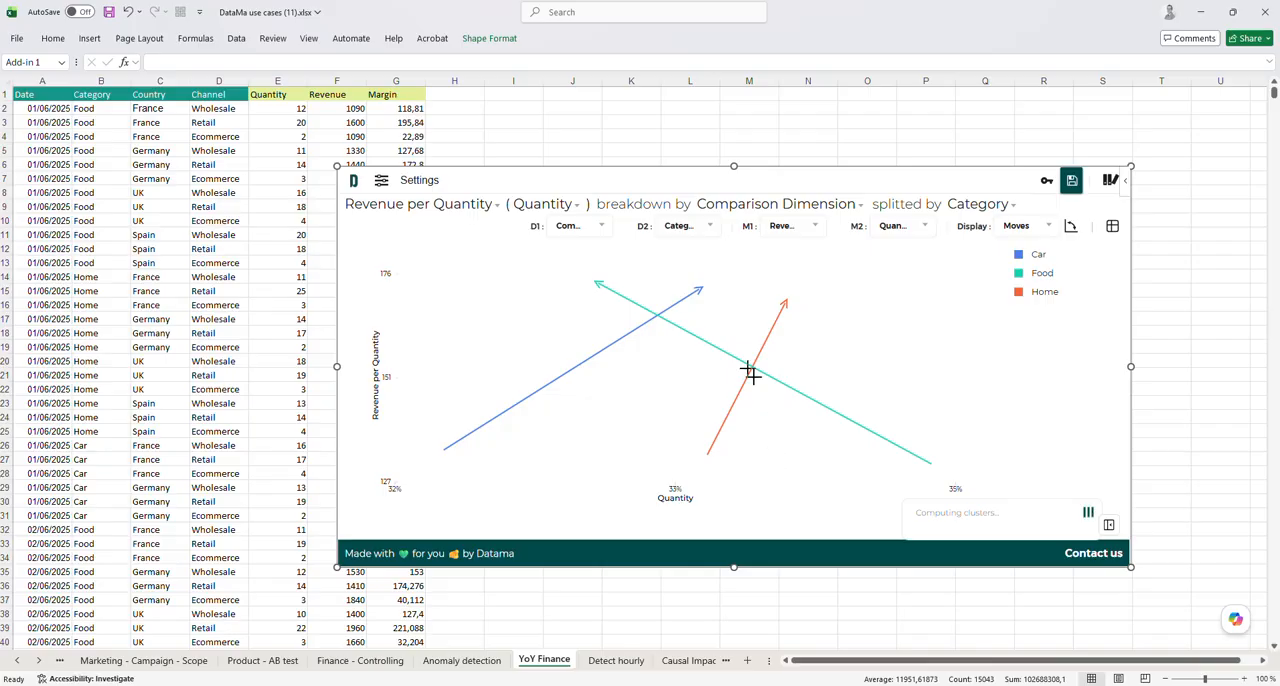
pyautogui.click(700, 230)
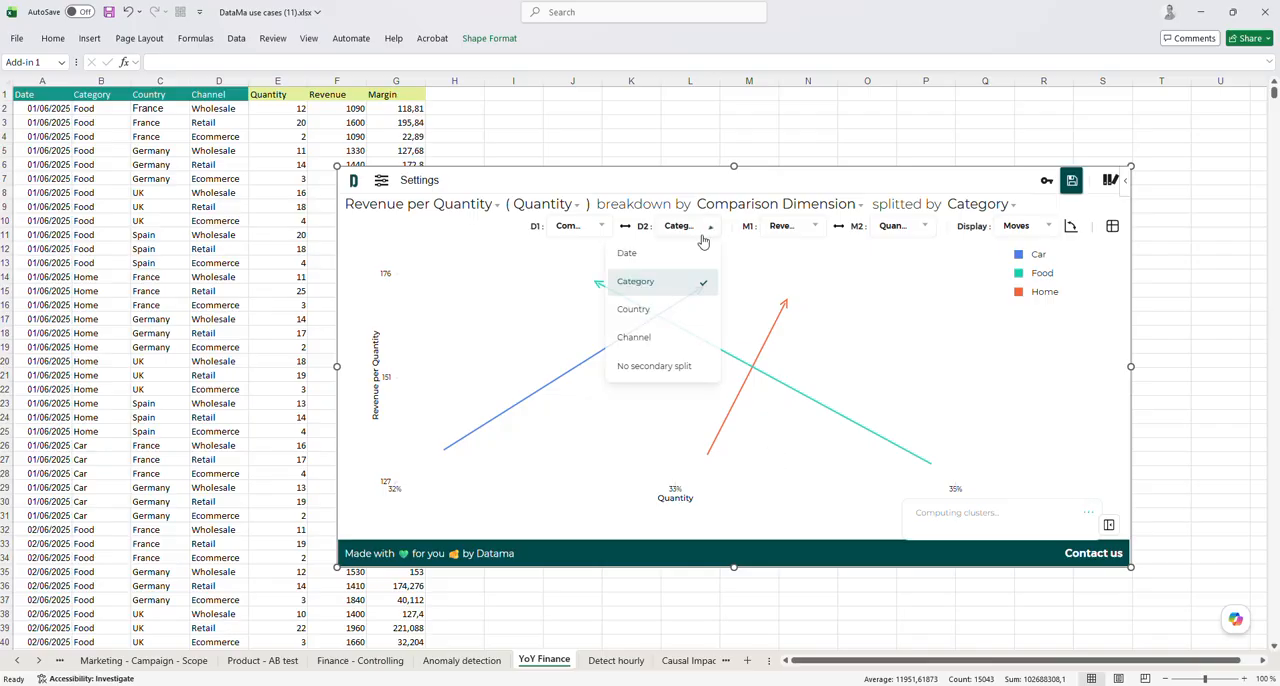
pyautogui.click(668, 309)
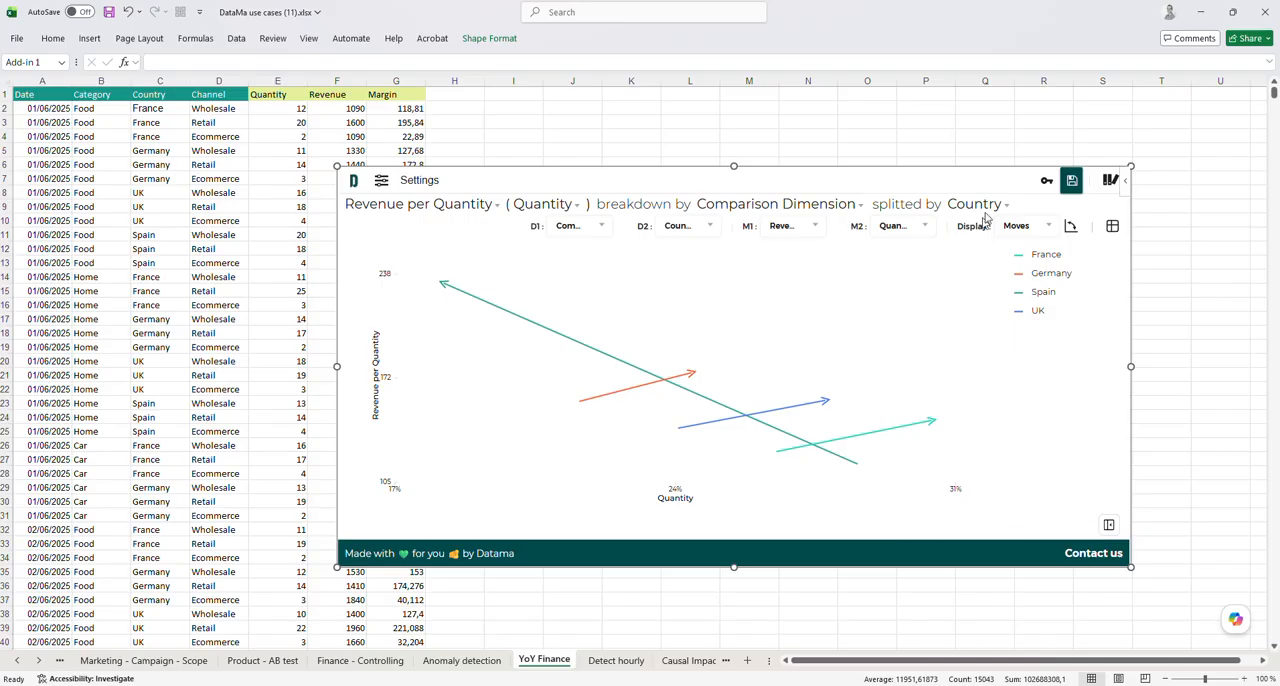
# Change the country comparison chart's display to Mekko
pyautogui.click(1014, 228)
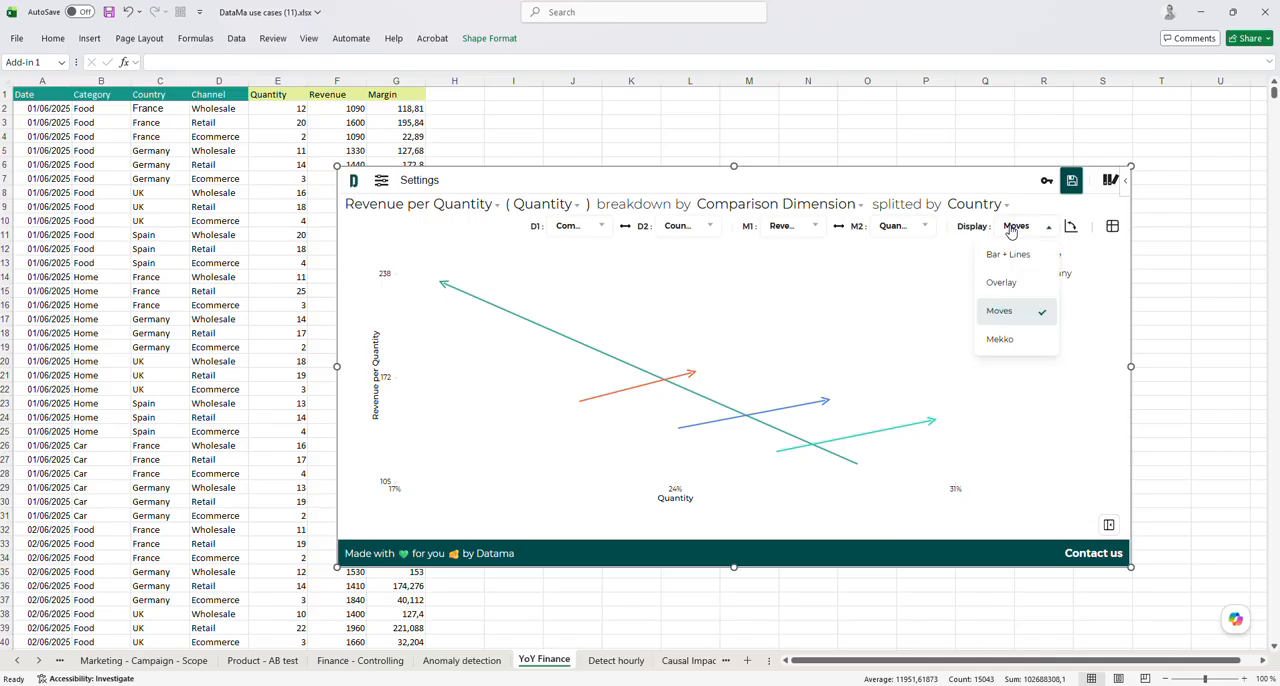
pyautogui.click(1000, 339)
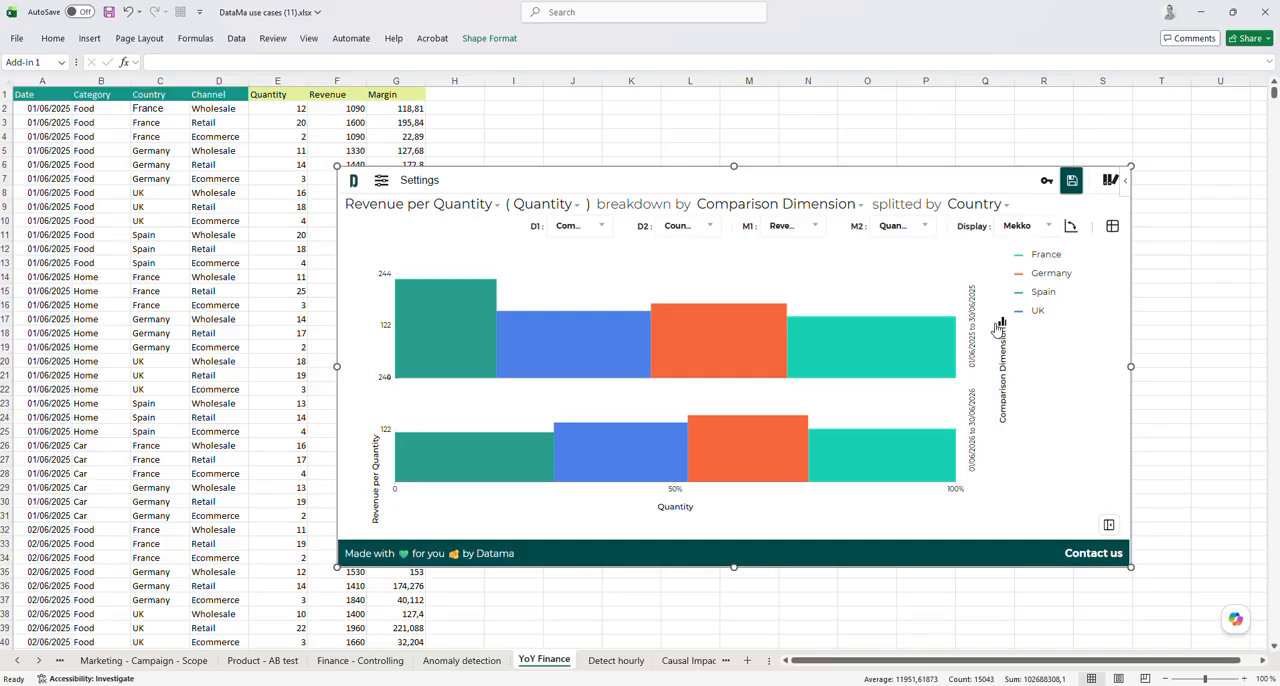